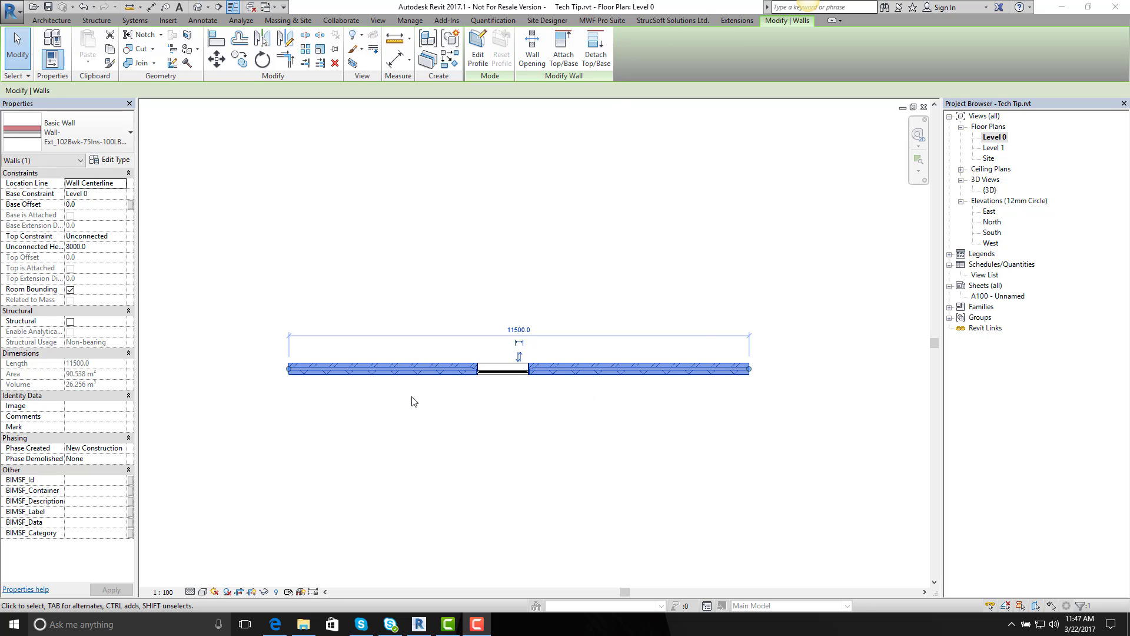
# Make Wood the active framing template for MWF wall panel creation.
pyautogui.click(591, 21)
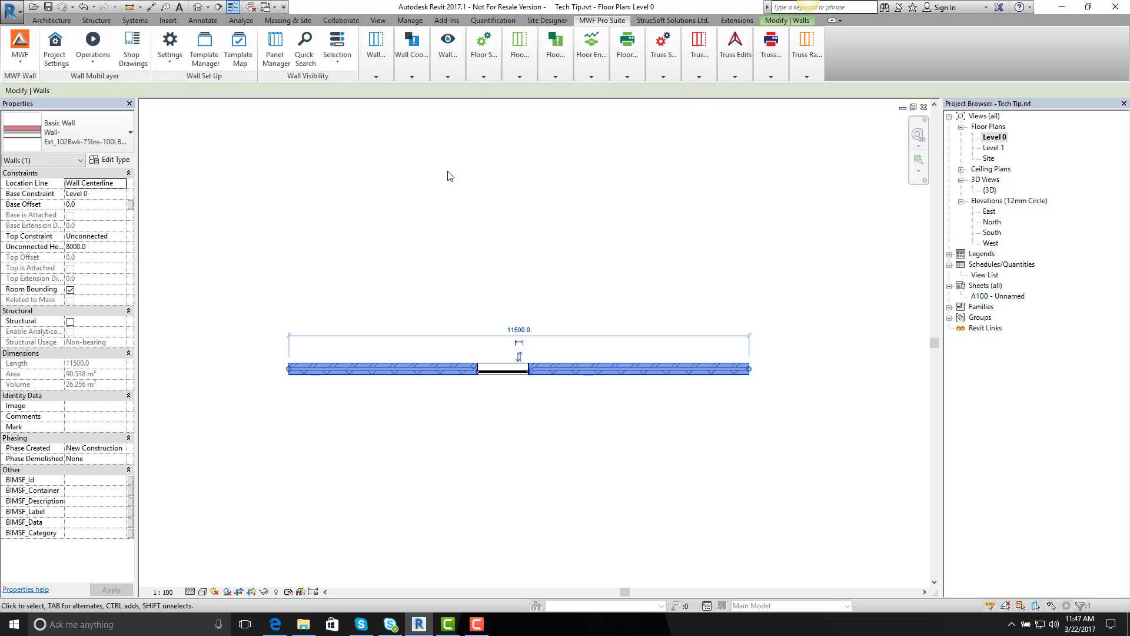
pyautogui.click(375, 67)
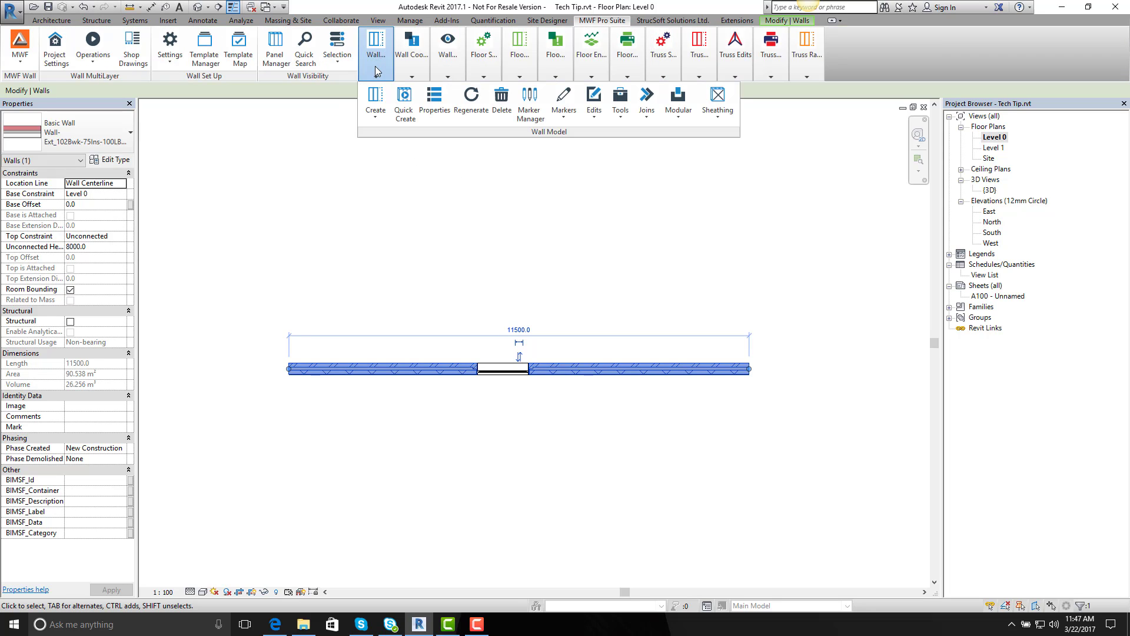
pyautogui.click(376, 99)
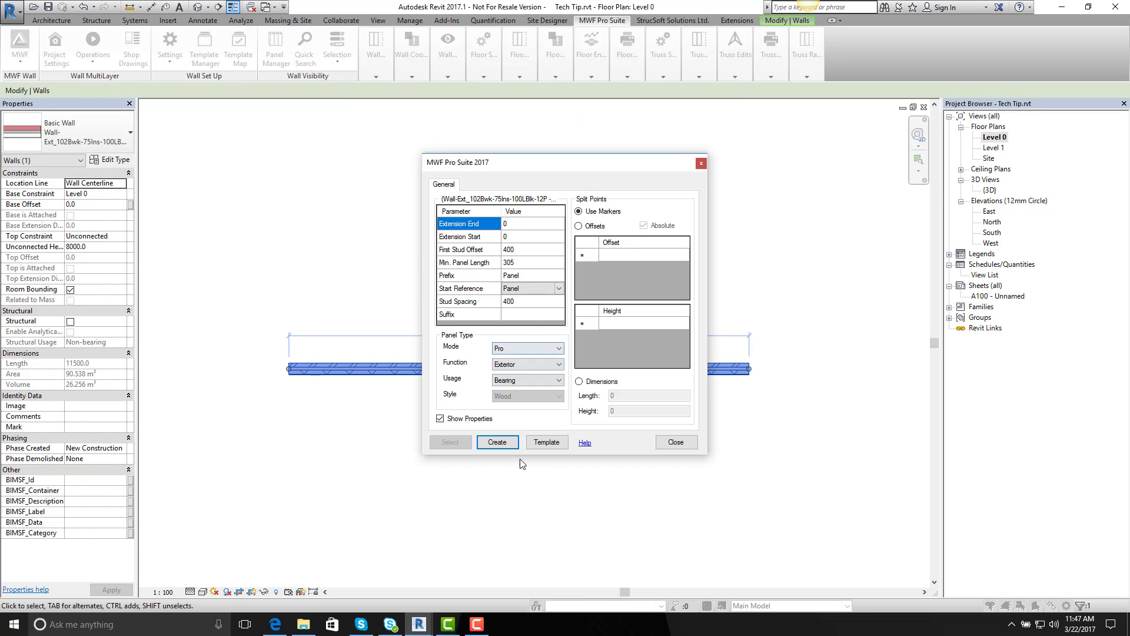
pyautogui.click(547, 441)
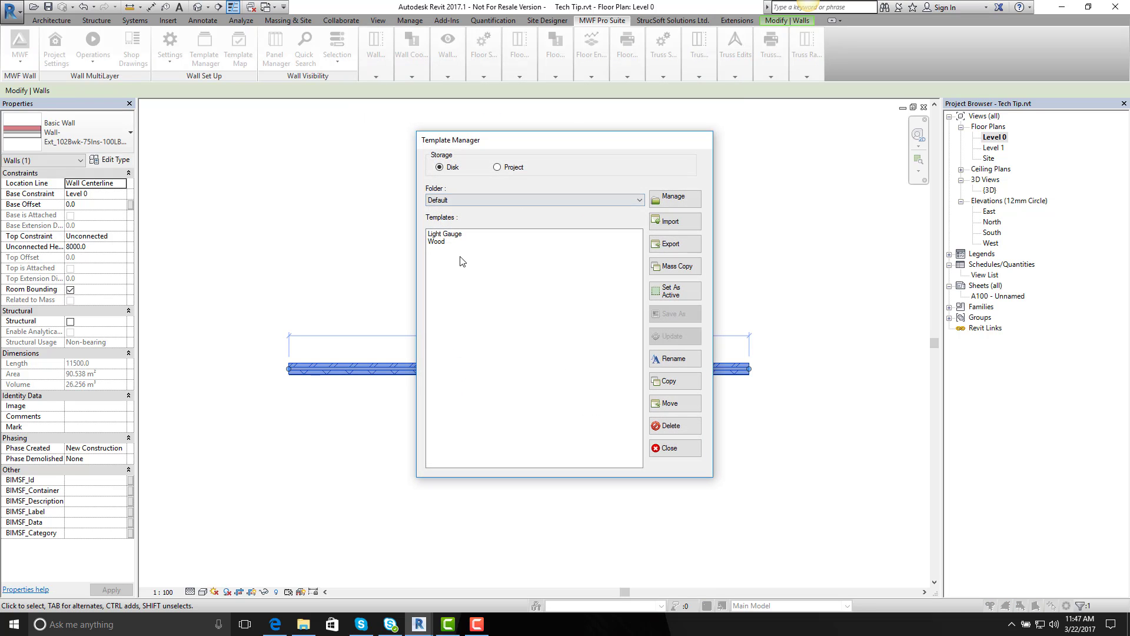
pyautogui.click(440, 243)
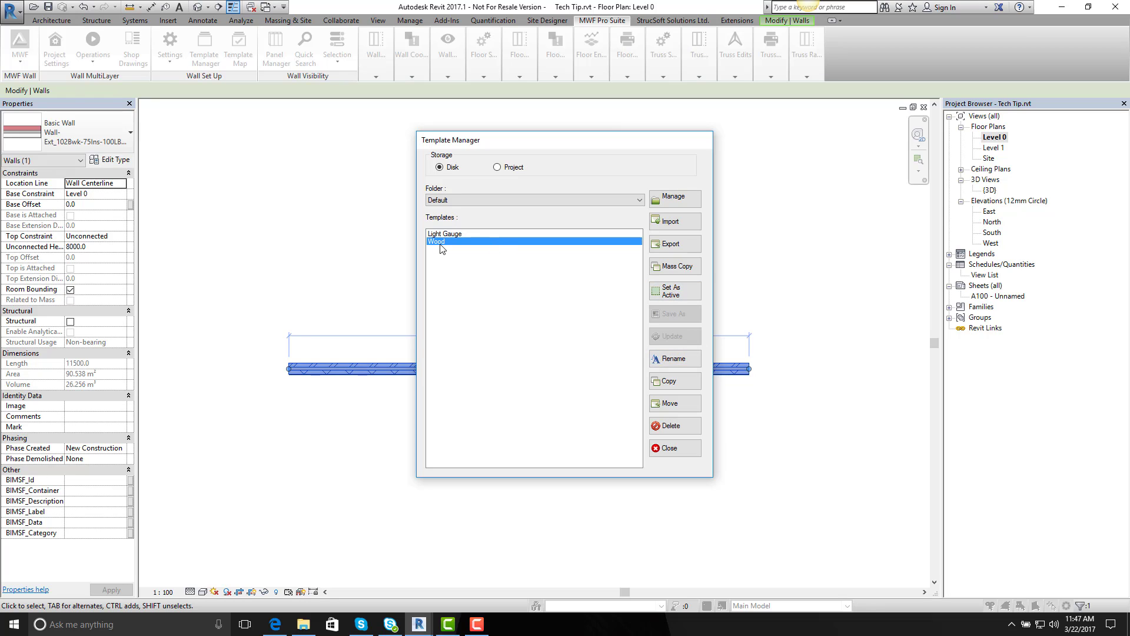
pyautogui.click(683, 293)
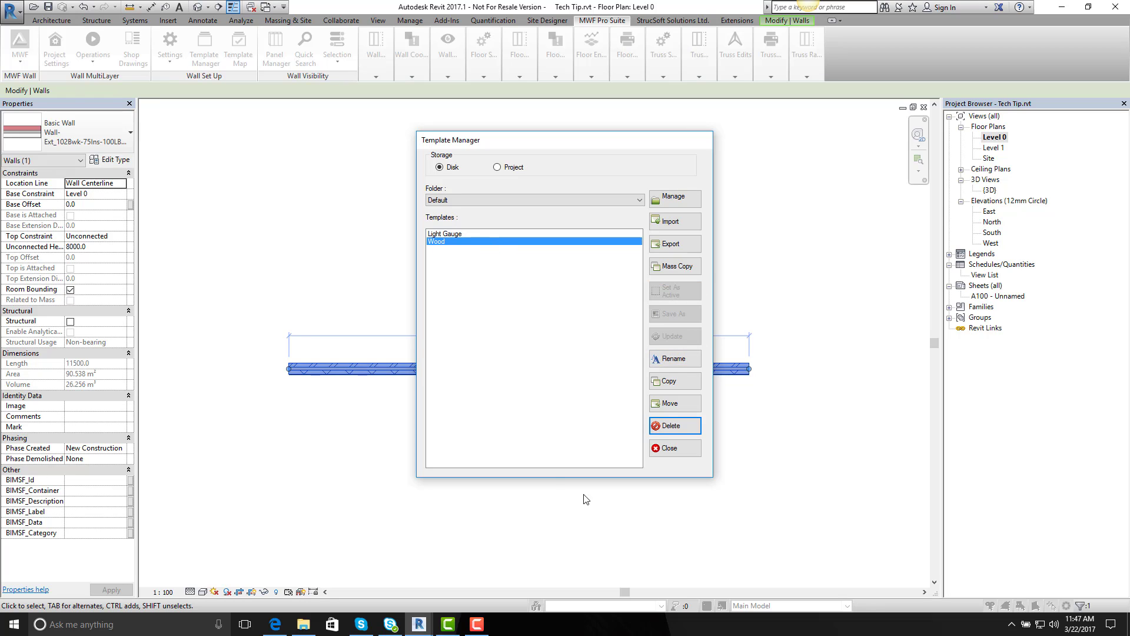
# Generate the framed wood panel Panel4 along the 11500 mm wall.
pyautogui.click(689, 454)
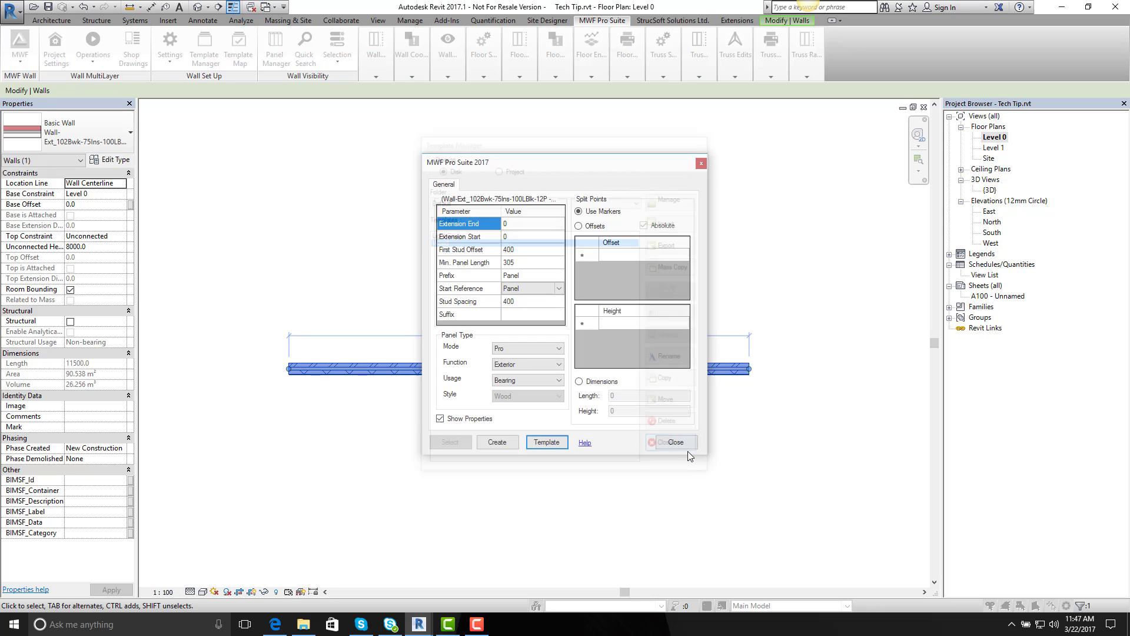
pyautogui.click(498, 448)
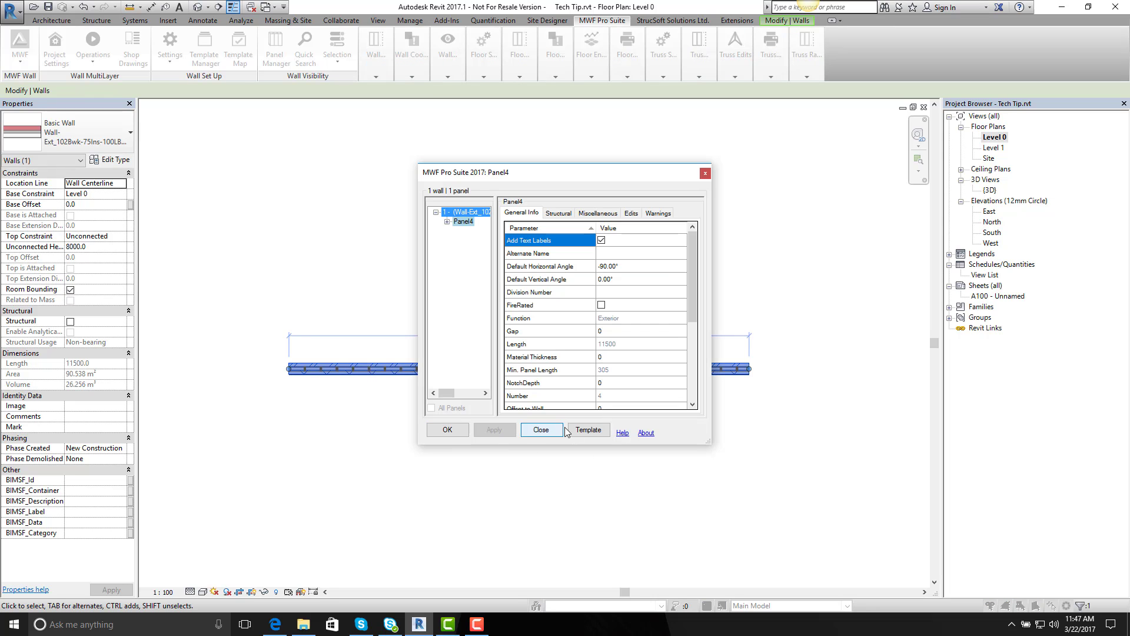
pyautogui.click(455, 432)
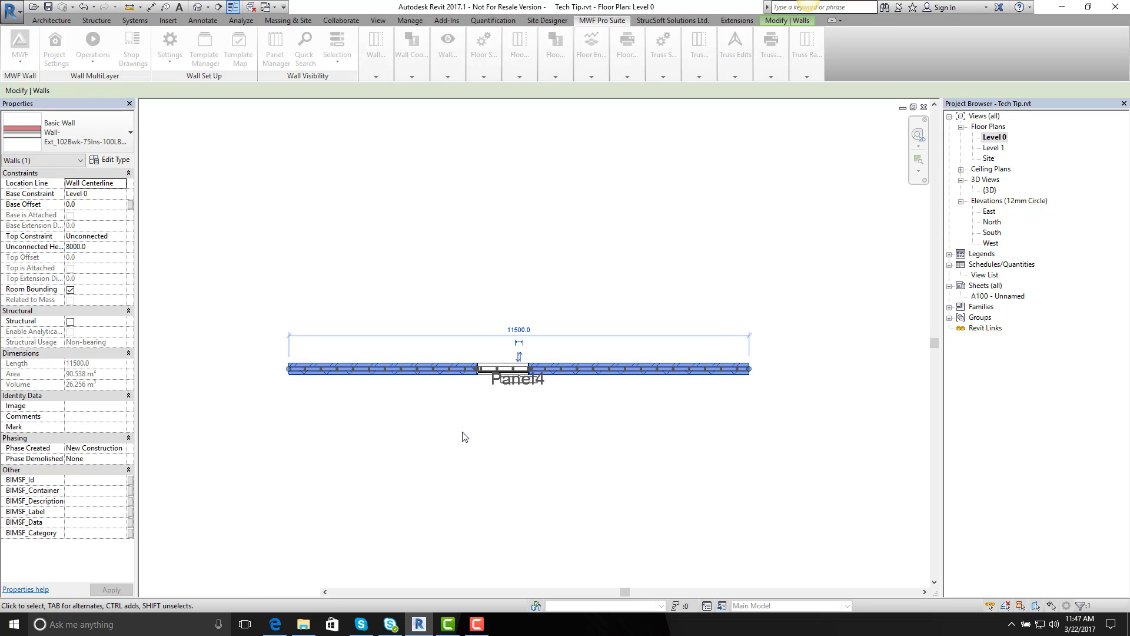
# Open the {3D} view and zoom in on the studs around the trapezoid window.
pyautogui.doubleClick(986, 192)
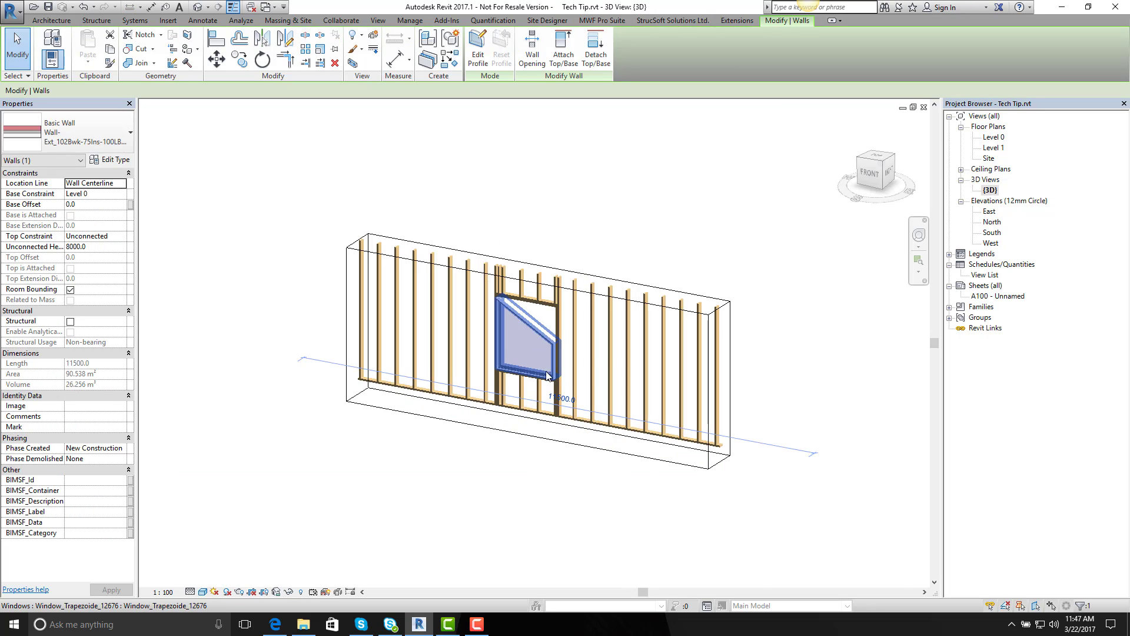
pyautogui.scroll(5, 563, 316)
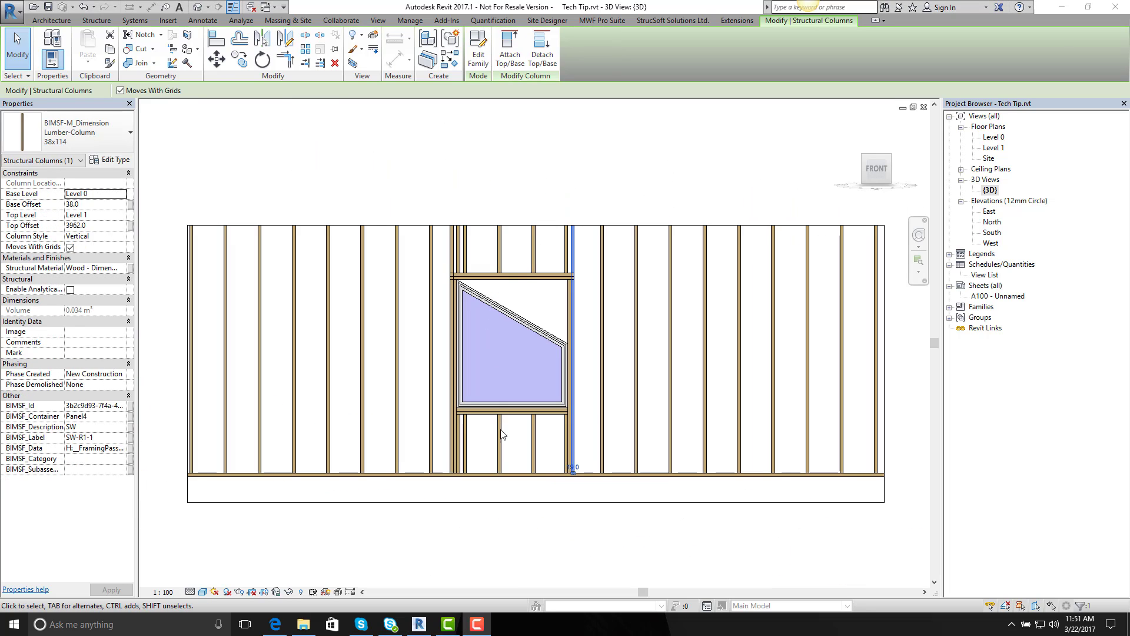
pyautogui.scroll(3, 486, 467)
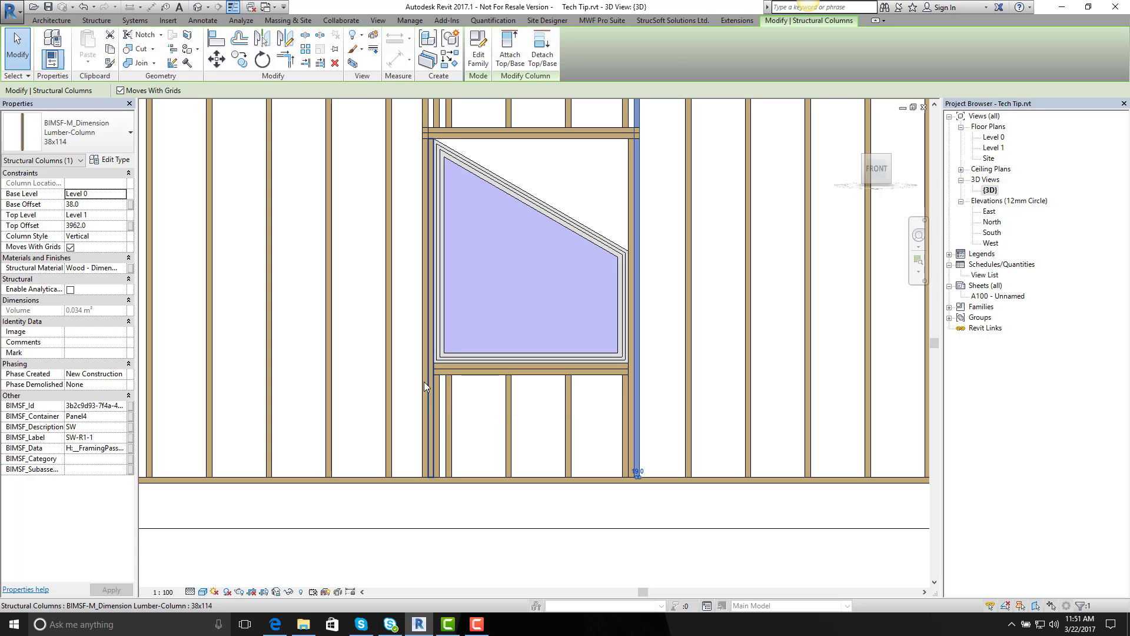
pyautogui.scroll(-2, 429, 417)
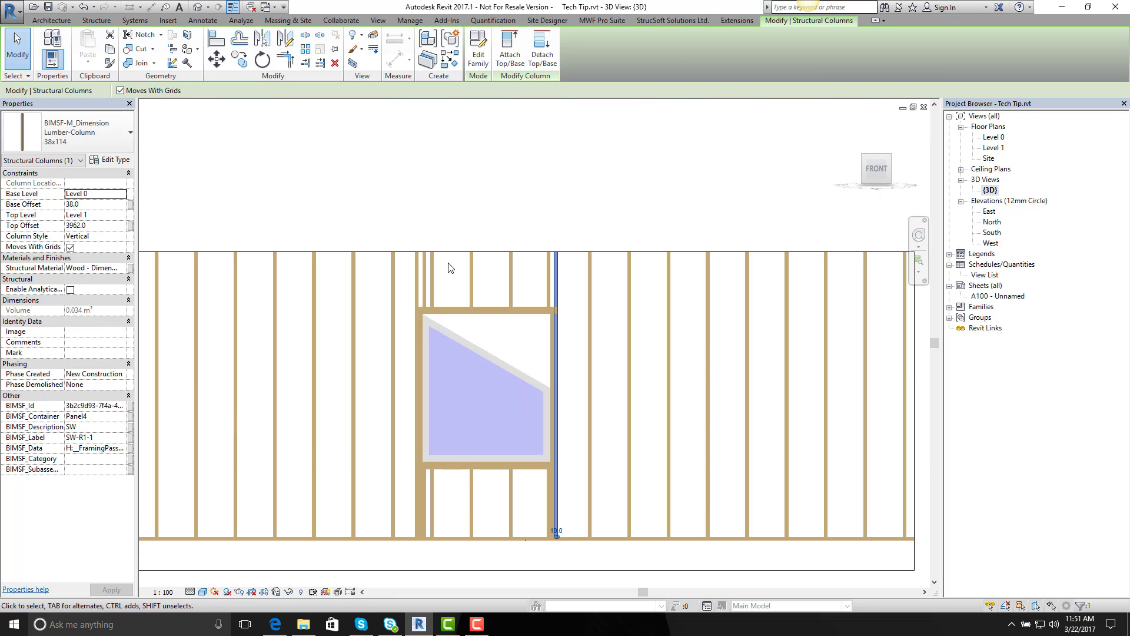
pyautogui.scroll(1, 418, 373)
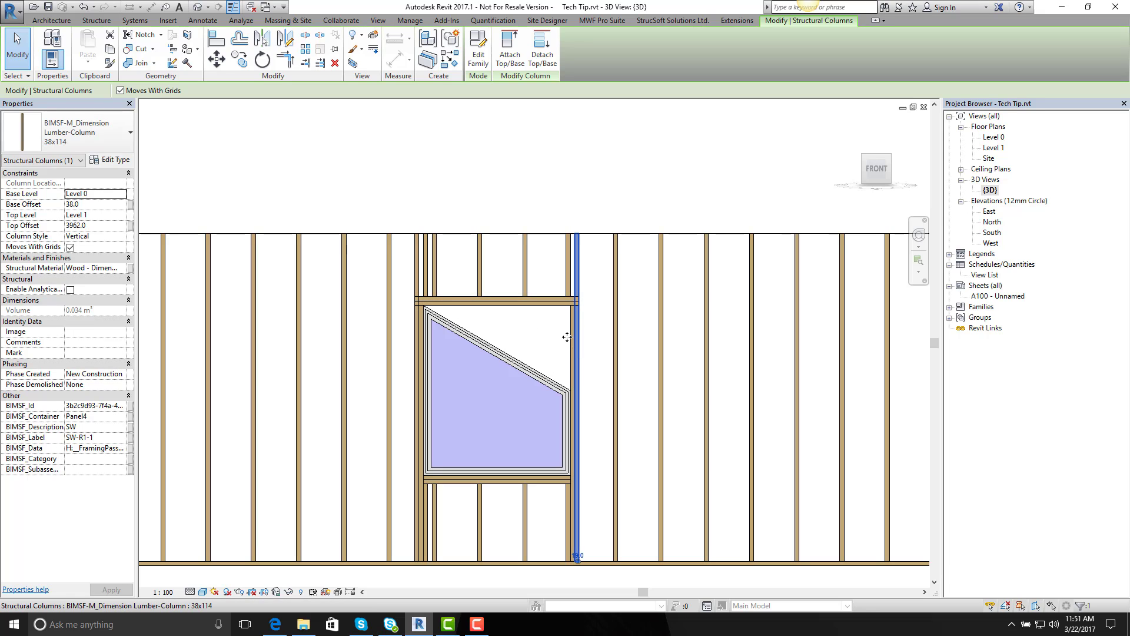
# Set Panel4's Stud Justification to Structural Centerline and show its framing features list.
pyautogui.click(416, 324)
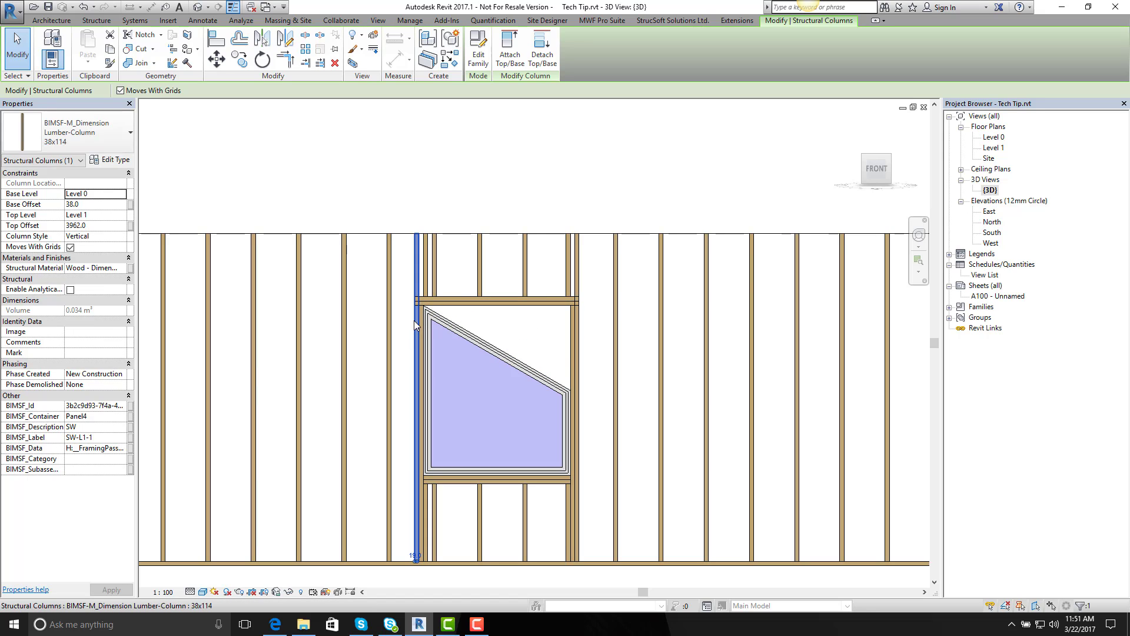
pyautogui.click(612, 24)
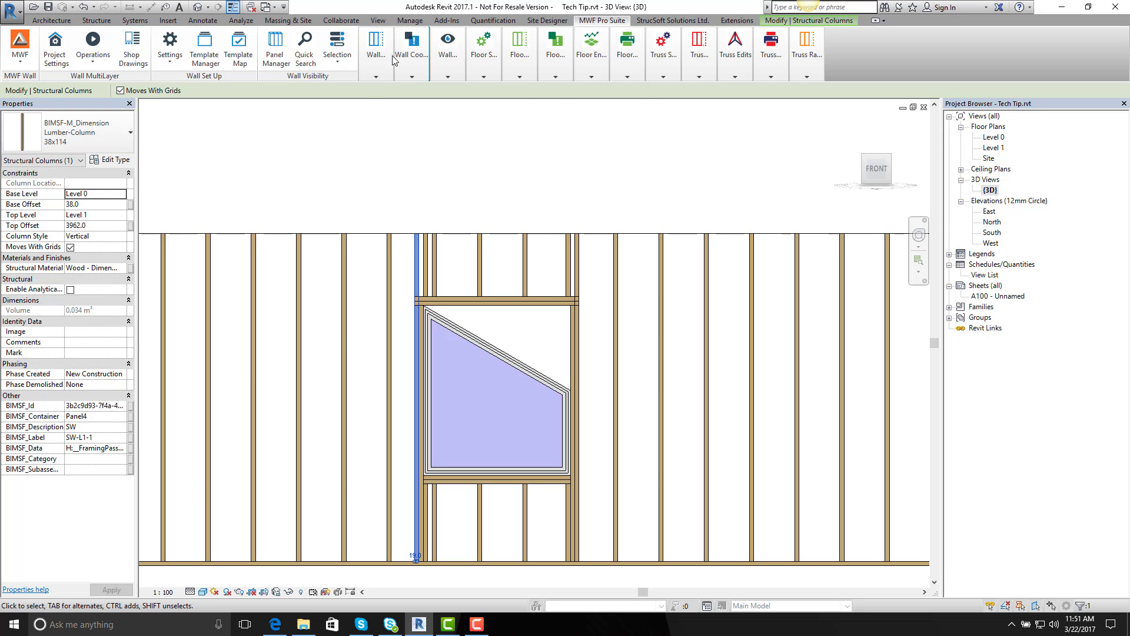
pyautogui.click(377, 68)
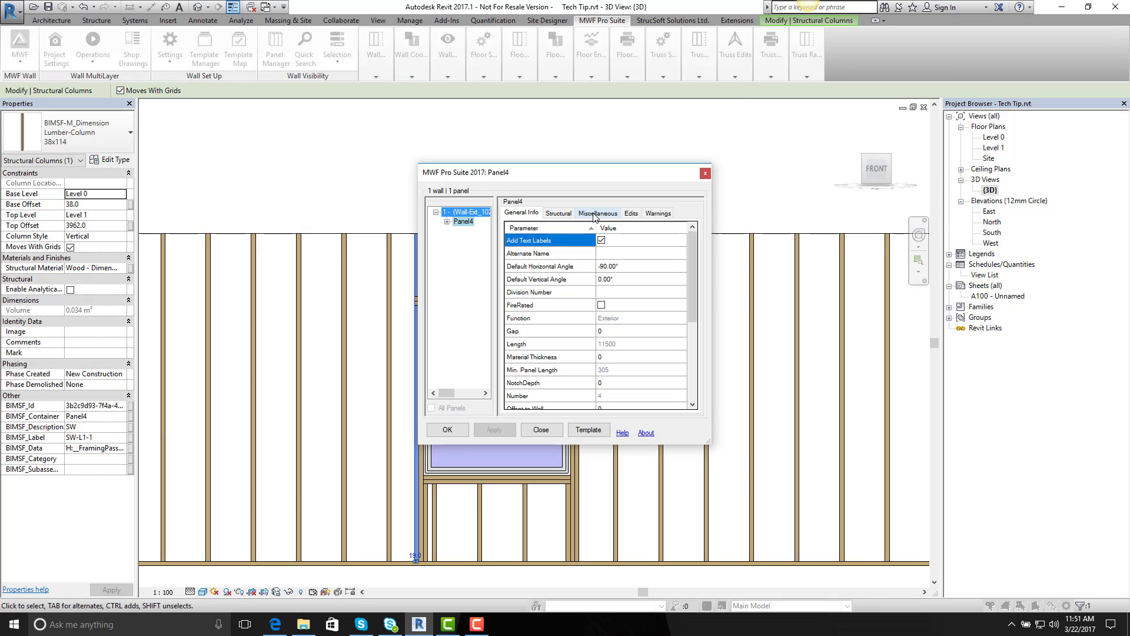
pyautogui.scroll(-3, 632, 309)
pyautogui.scroll(-2, 633, 310)
pyautogui.click(632, 305)
pyautogui.click(681, 305)
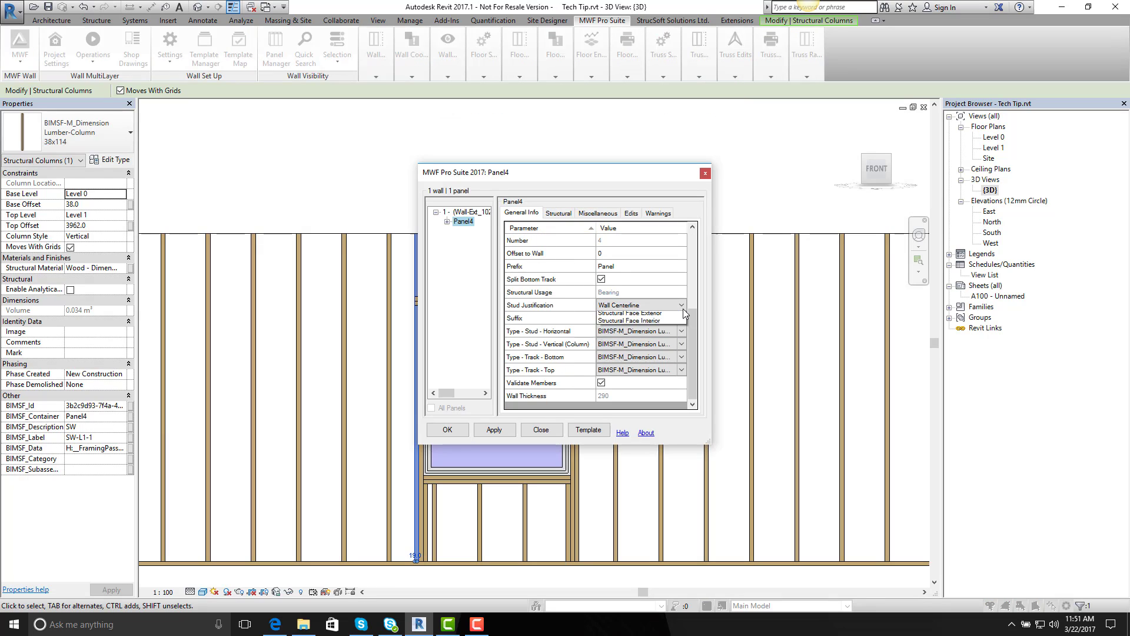
pyautogui.click(637, 324)
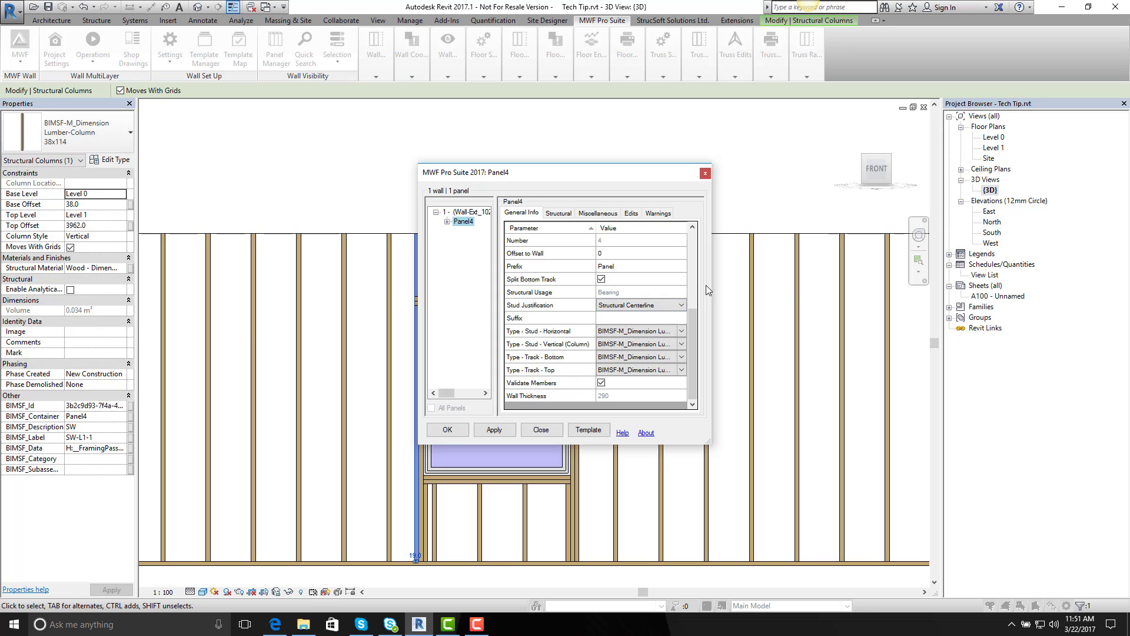
pyautogui.click(558, 213)
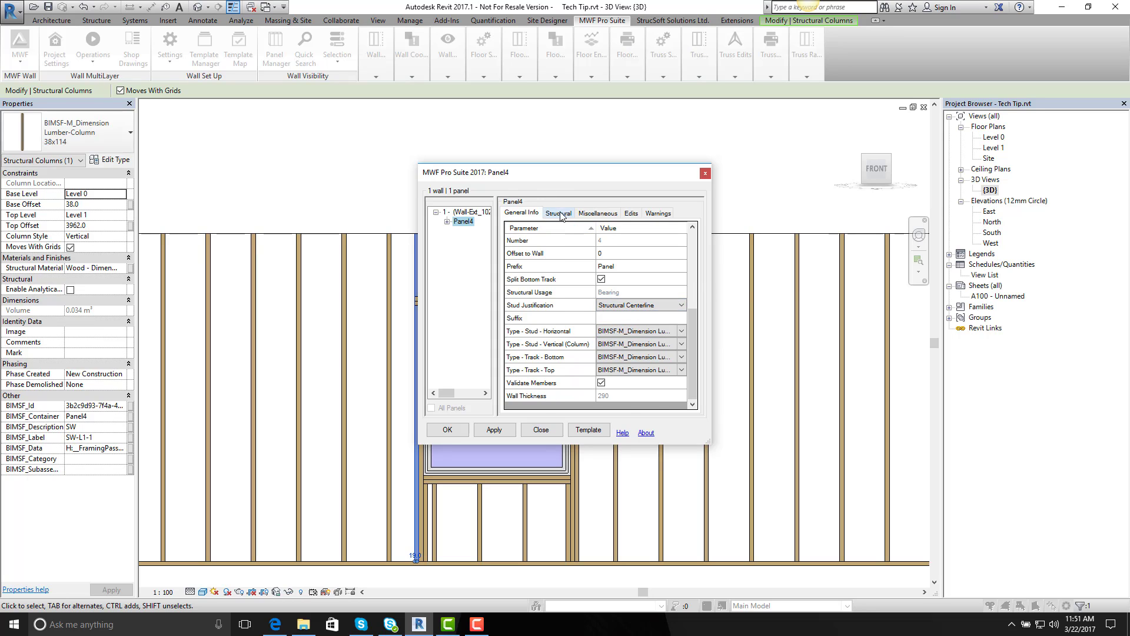
pyautogui.click(595, 214)
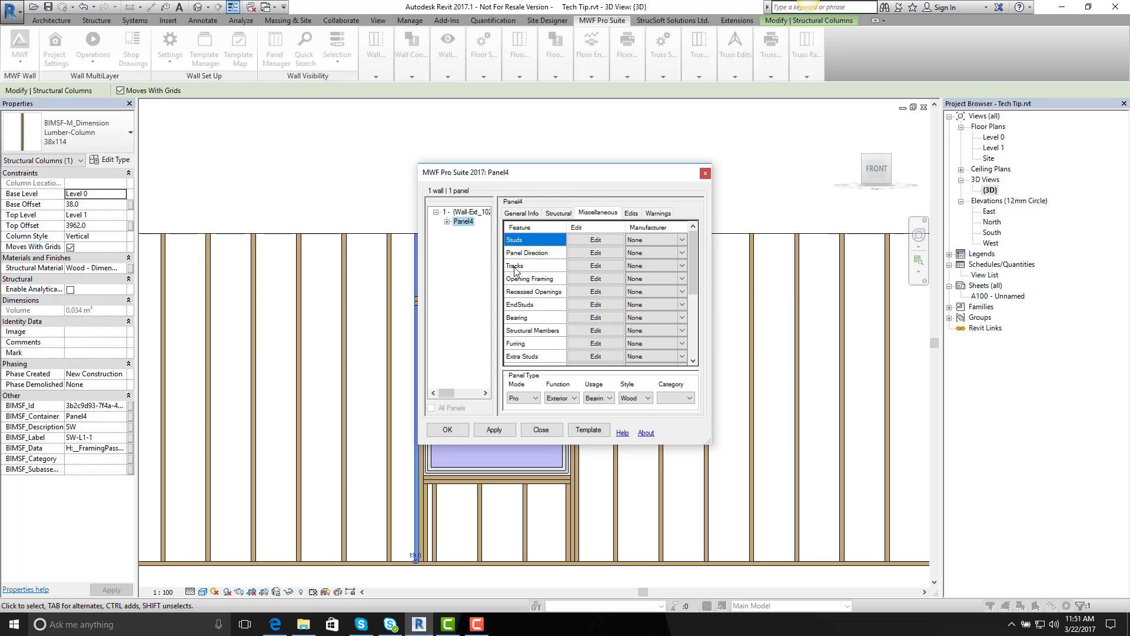
# Apply the window opening framing rules to all openings, turning off jack studs.
pyautogui.click(596, 279)
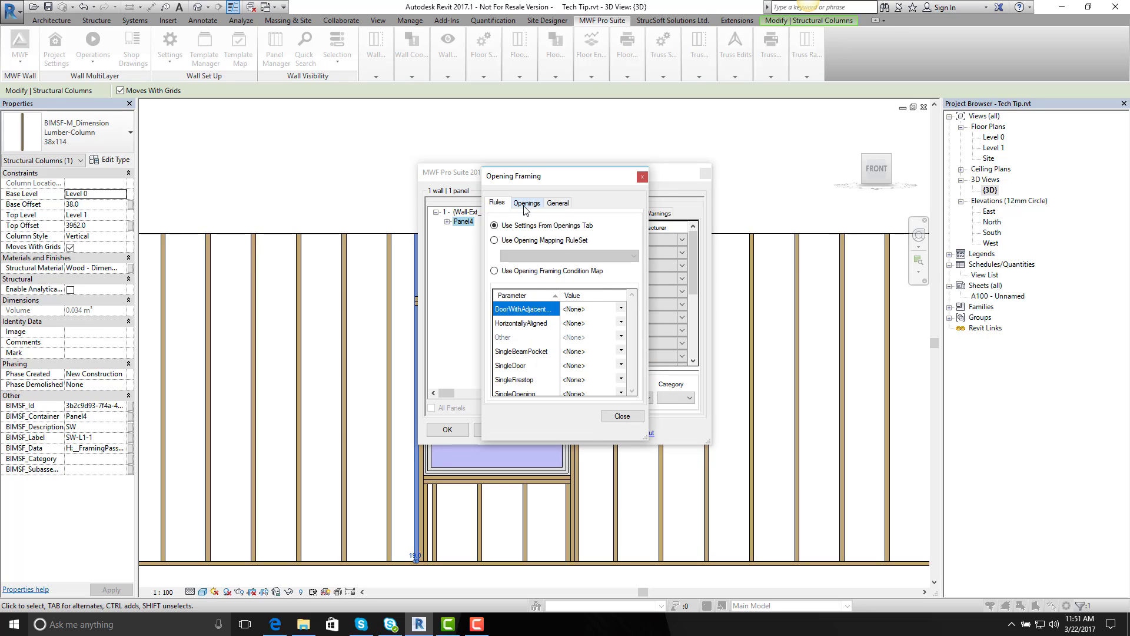
pyautogui.click(522, 207)
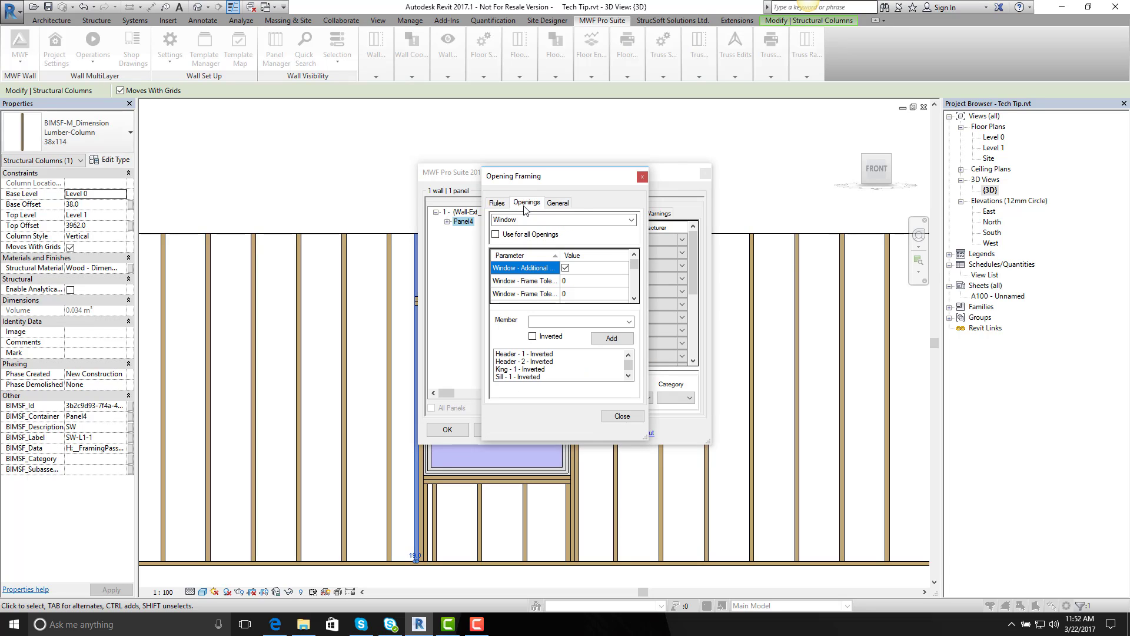
pyautogui.click(496, 235)
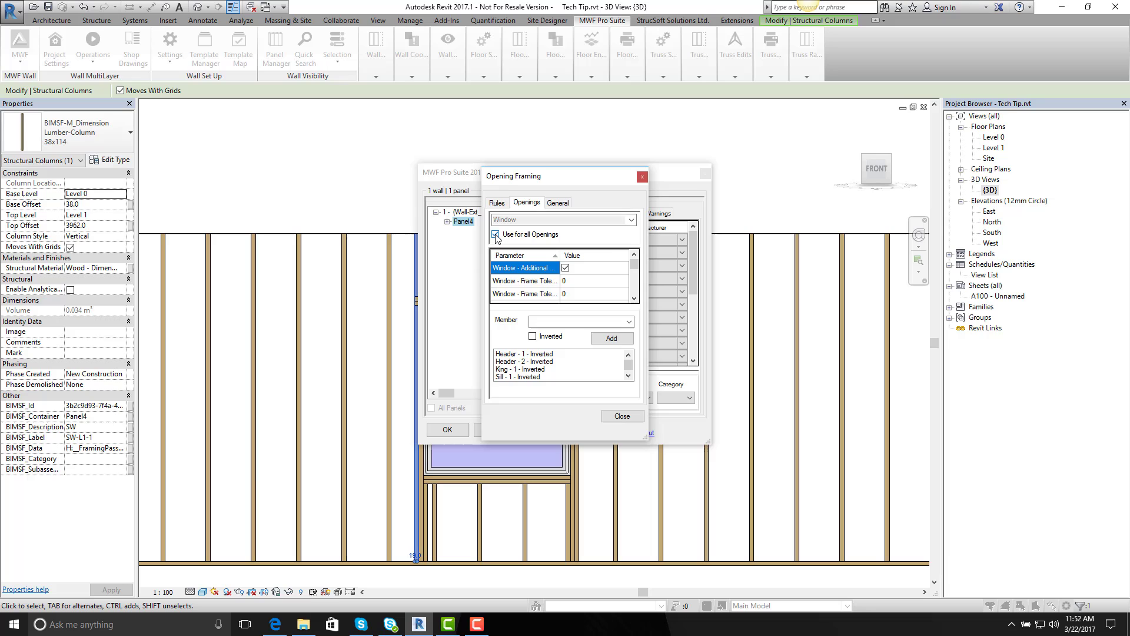
pyautogui.click(566, 268)
pyautogui.moveTo(633, 267); pyautogui.dragTo(634, 299)
pyautogui.click(565, 281)
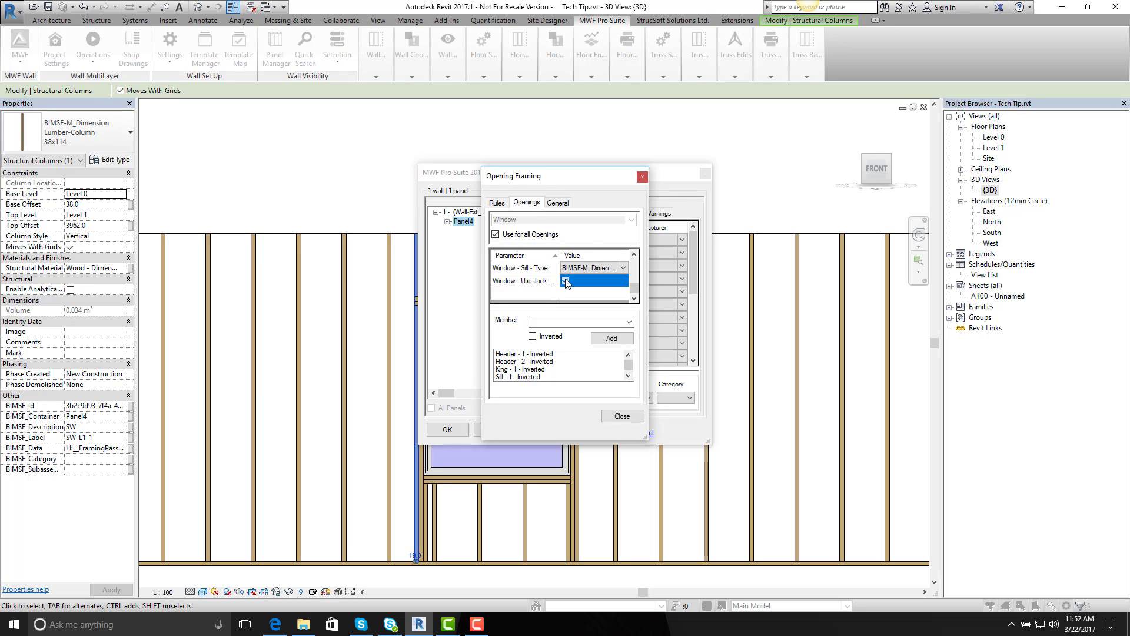
pyautogui.click(629, 376)
# Delete the Header - 2 - Inverted and Sill - 2 - Inverted members.
pyautogui.scroll(2, 537, 361)
pyautogui.click(543, 362)
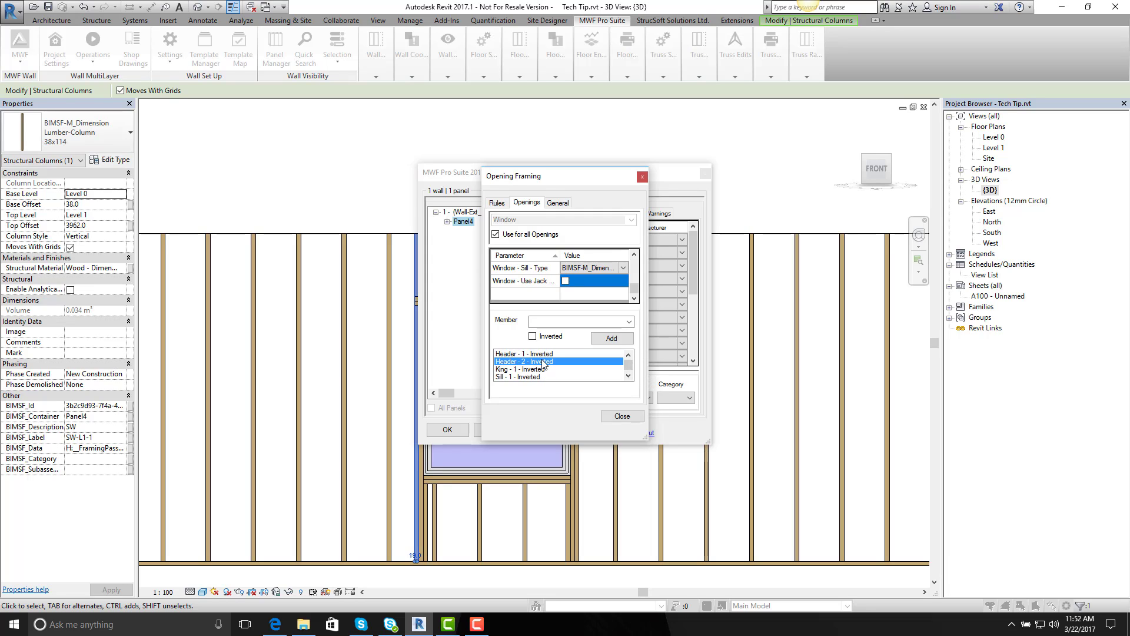
pyautogui.rightClick(542, 361)
pyautogui.click(584, 375)
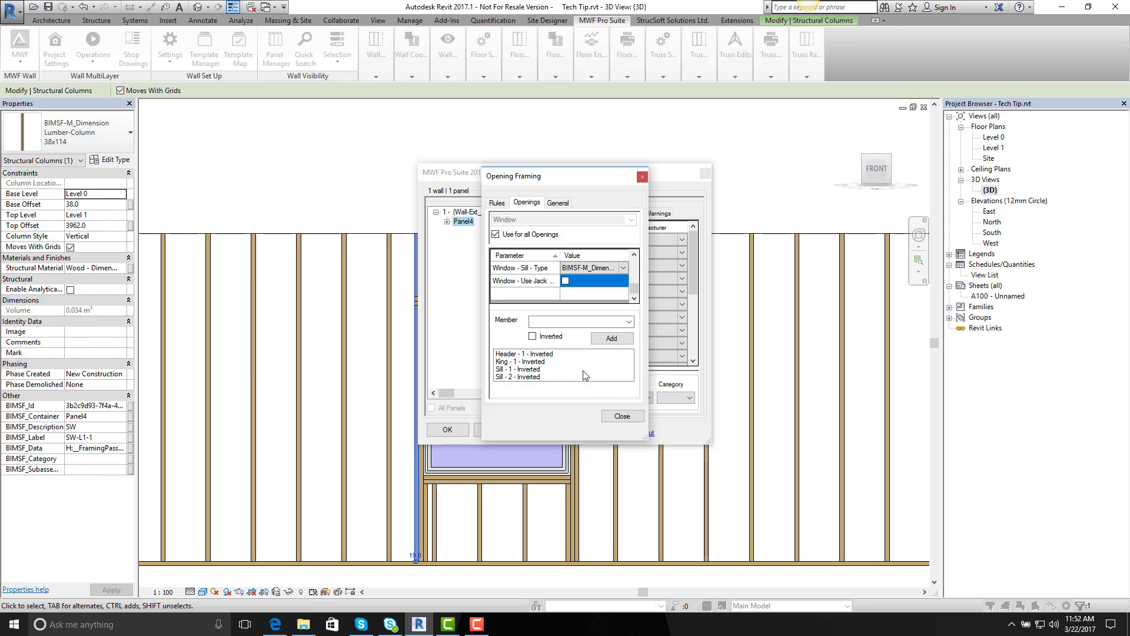
pyautogui.rightClick(524, 377)
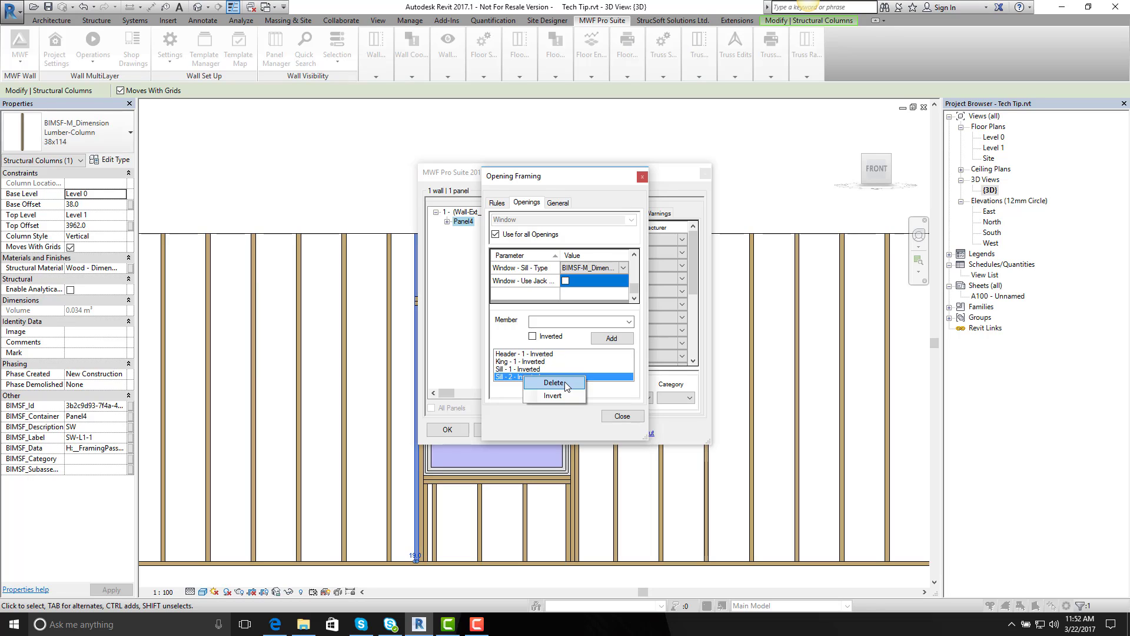
pyautogui.click(564, 386)
# Confirm the revised opening framing so Panel4 regenerates with one header and sill.
pyautogui.click(621, 418)
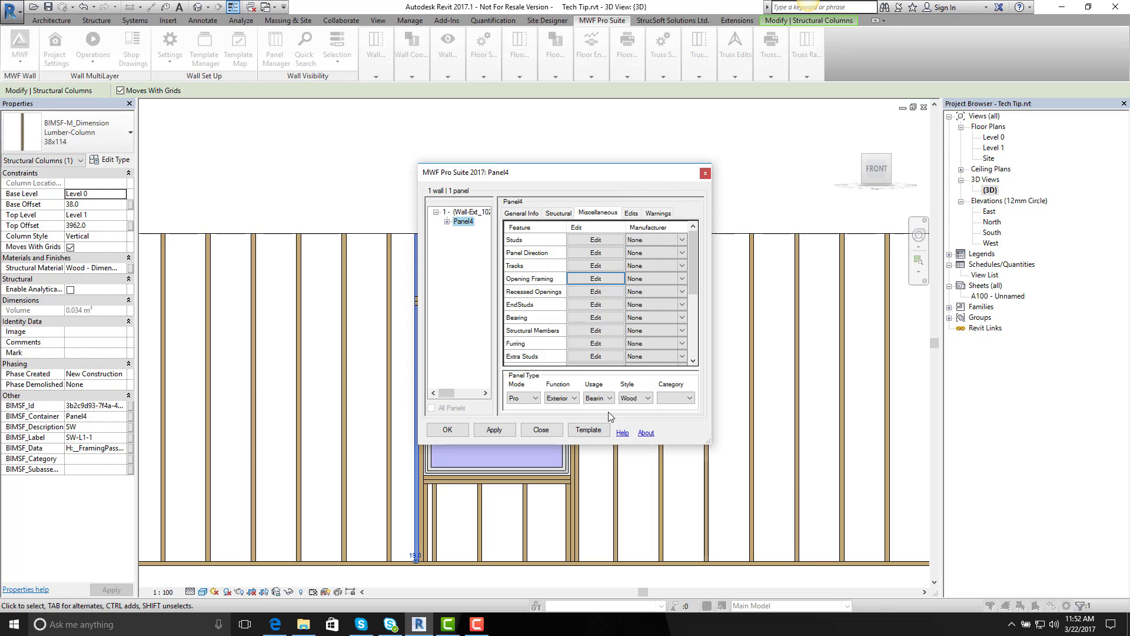
pyautogui.click(452, 431)
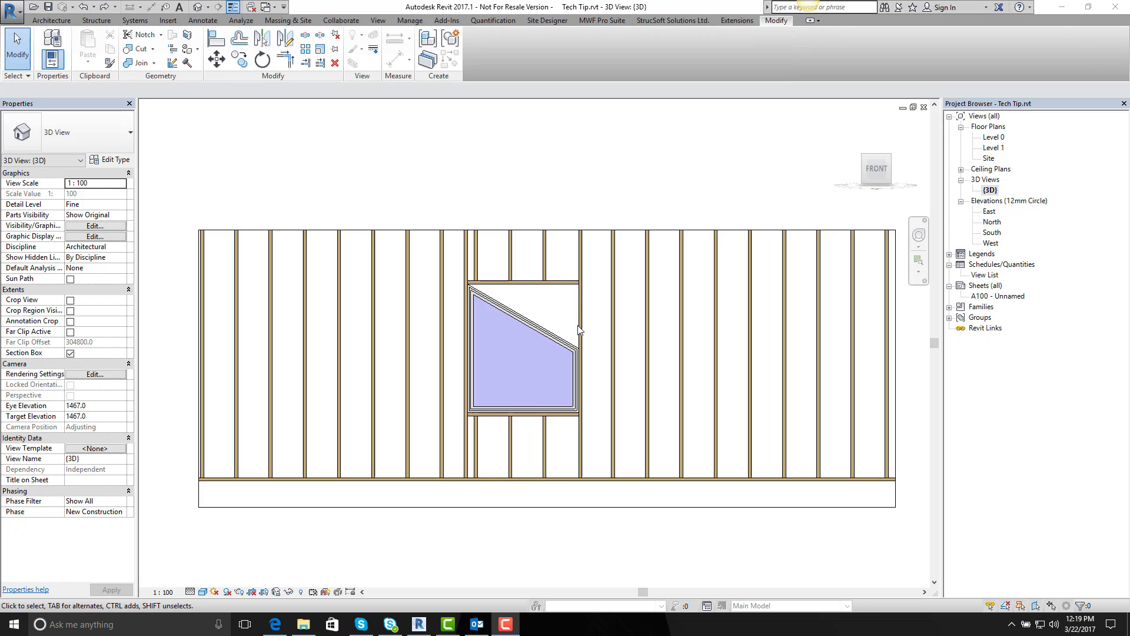
pyautogui.scroll(3, 530, 306)
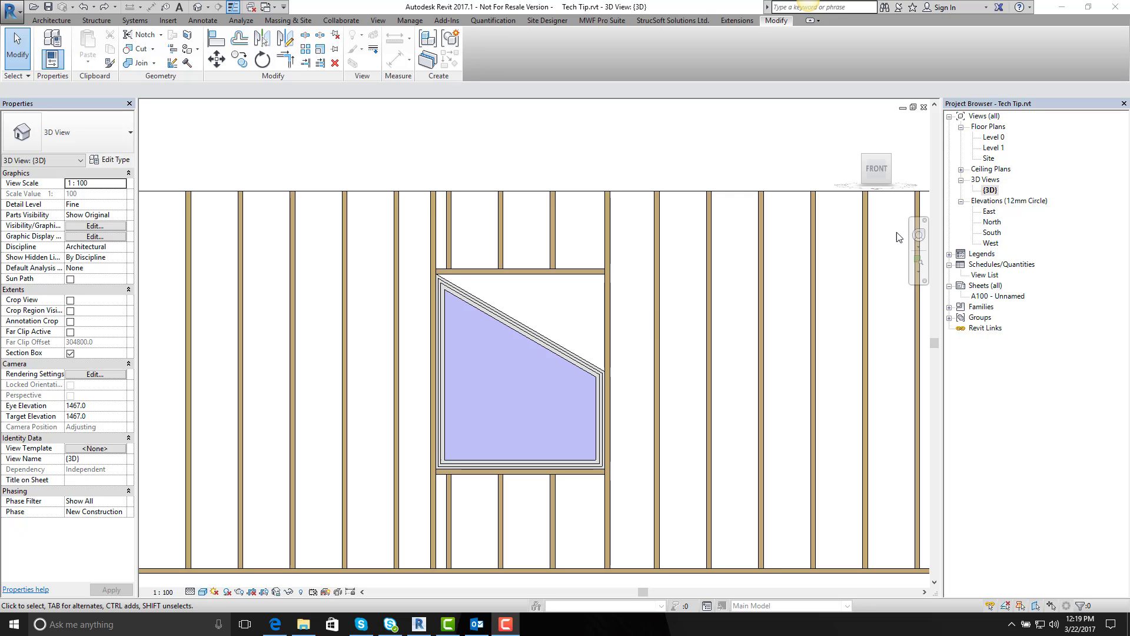
pyautogui.click(919, 237)
# Align the header beam to the trapezoid window's sloped top edge.
pyautogui.moveTo(745, 263); pyautogui.dragTo(532, 277)
pyautogui.click(531, 275)
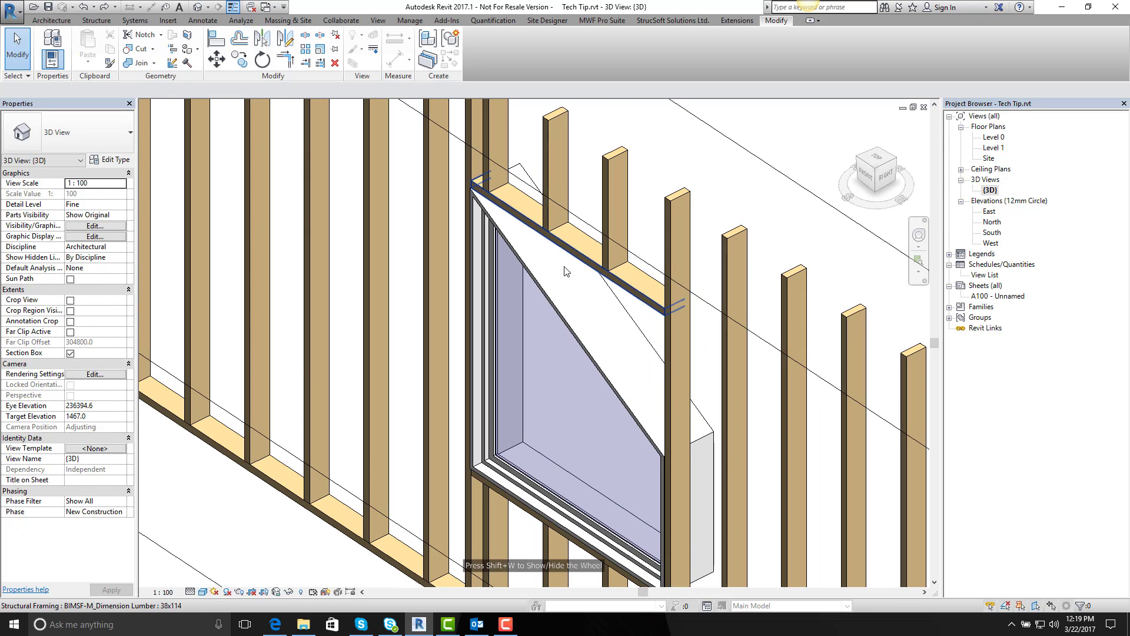
pyautogui.click(216, 44)
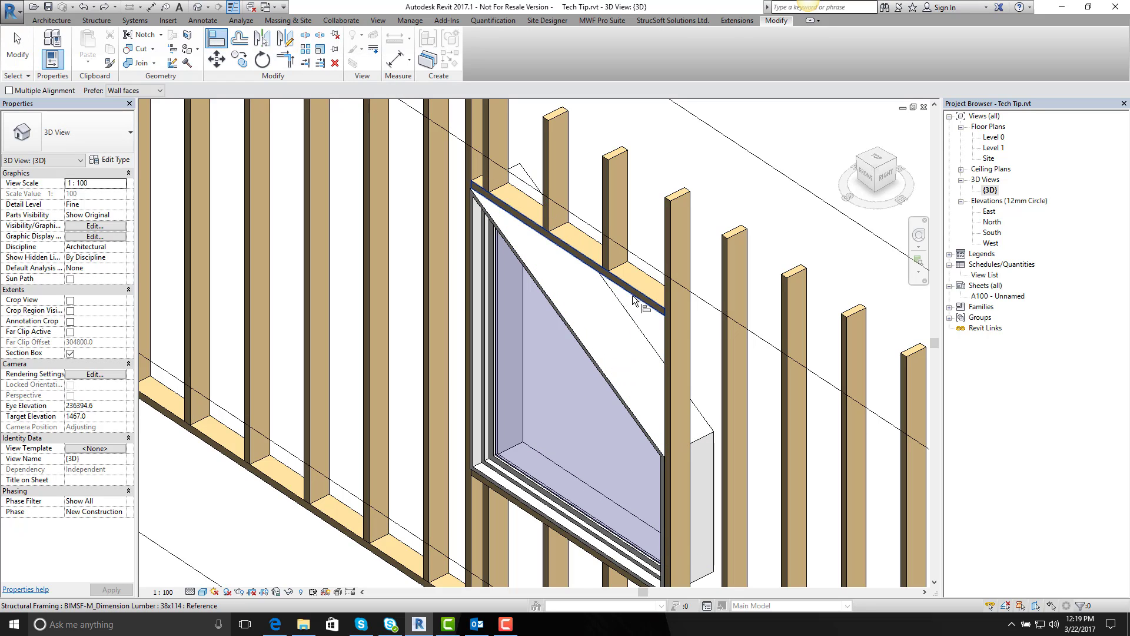
pyautogui.click(608, 323)
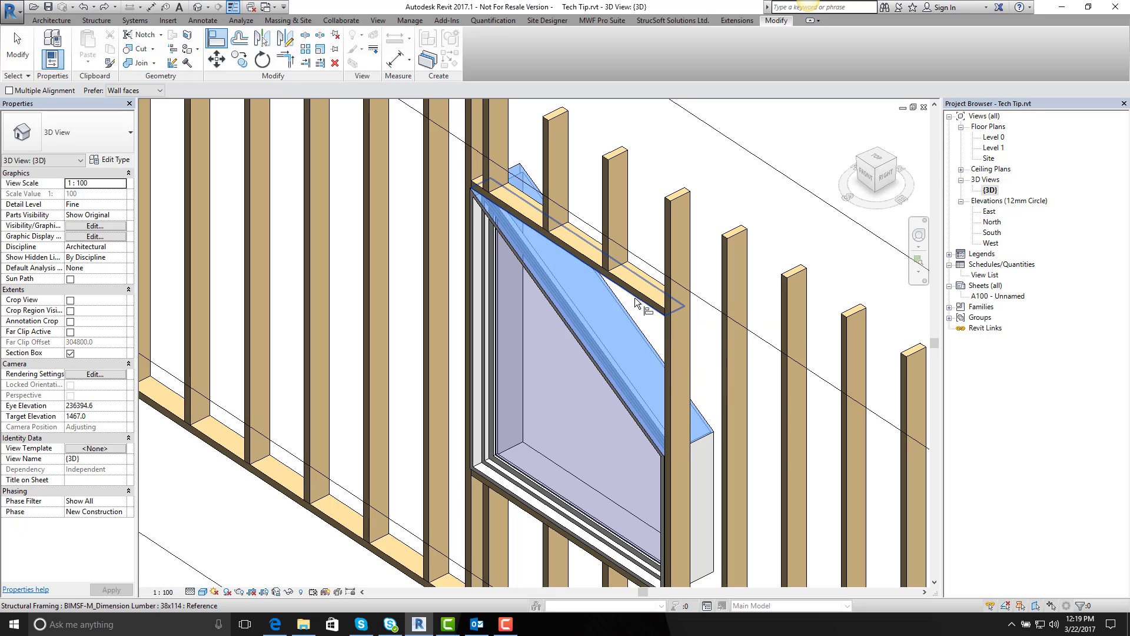
pyautogui.click(634, 302)
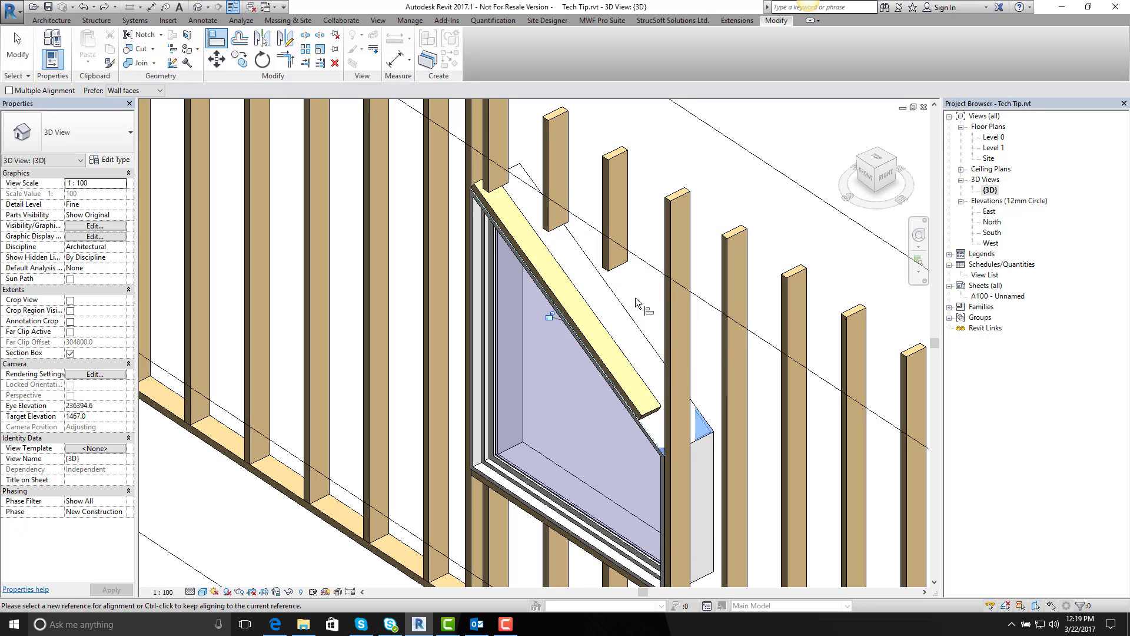
pyautogui.click(919, 235)
pyautogui.moveTo(615, 274); pyautogui.dragTo(642, 353)
pyautogui.click(697, 266)
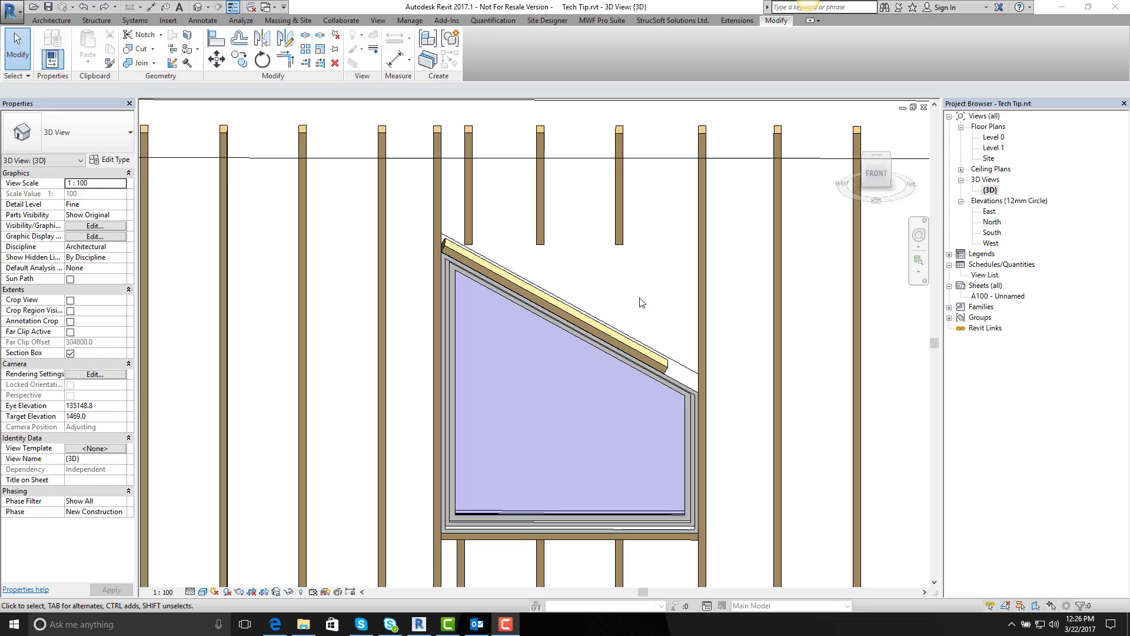
# Attach the leftmost cripple stud's base to the sloped header with Maximum Intersection.
pyautogui.click(468, 179)
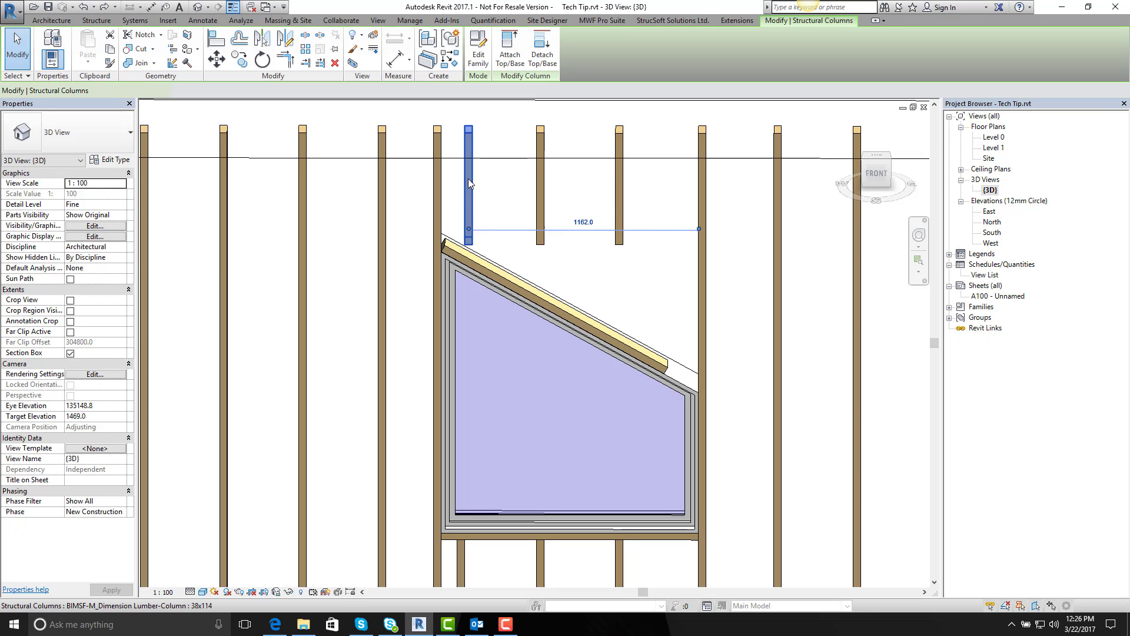
pyautogui.click(516, 56)
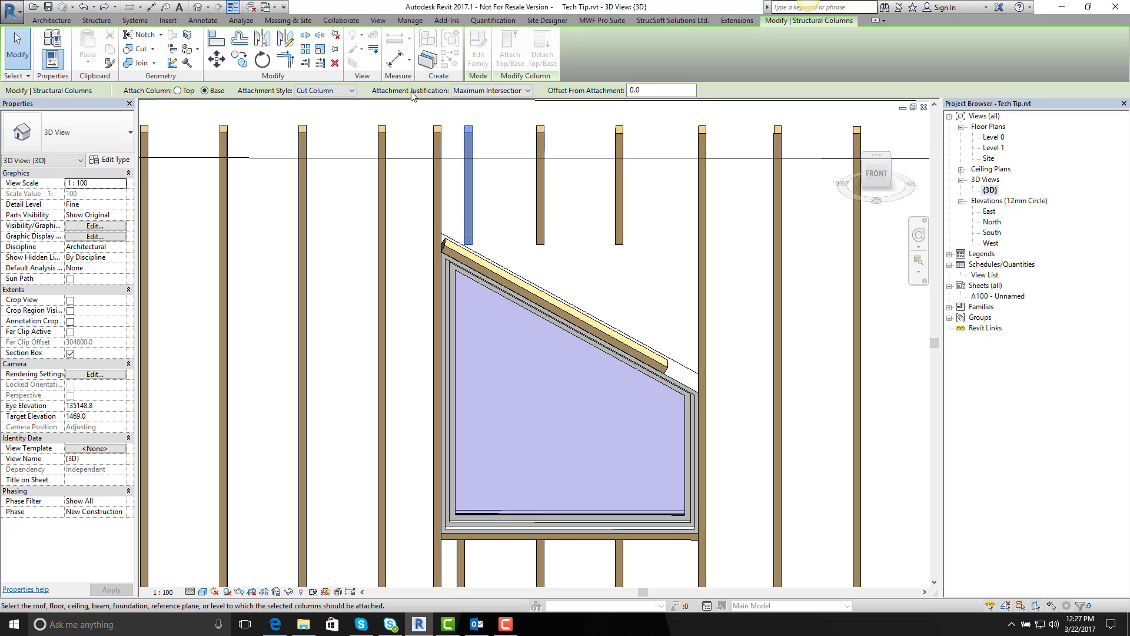
pyautogui.click(528, 91)
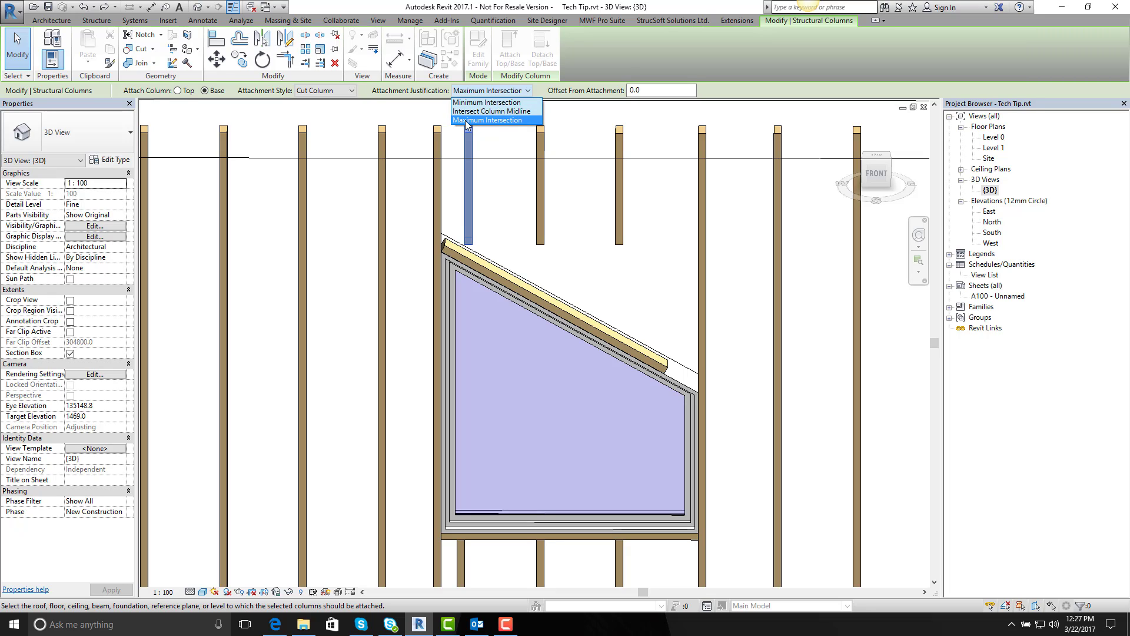
pyautogui.click(505, 121)
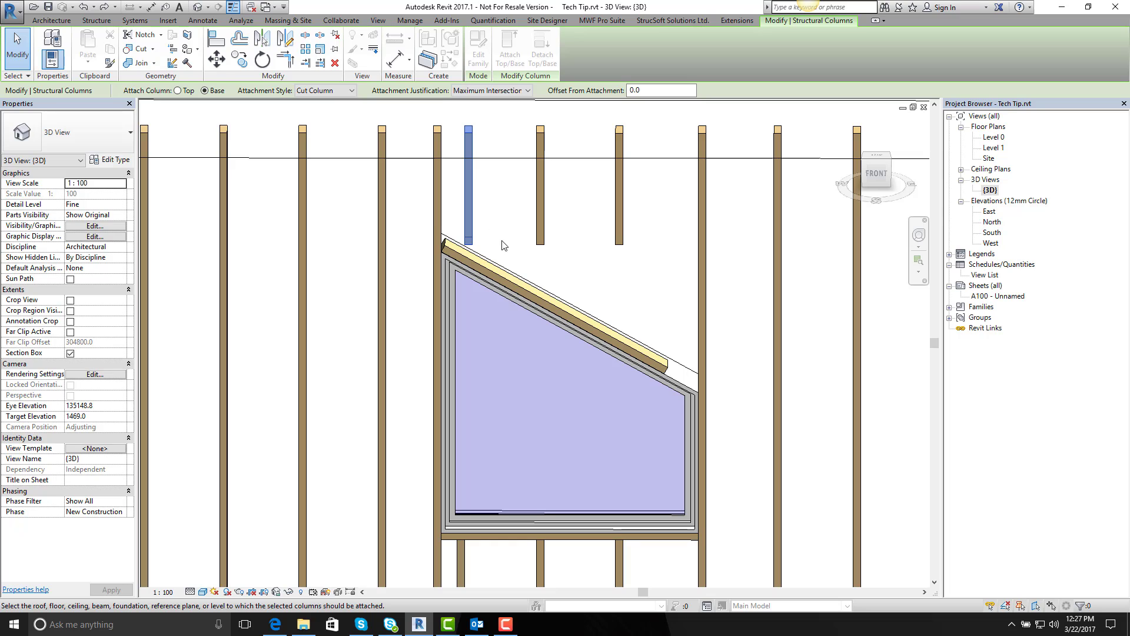
pyautogui.click(479, 263)
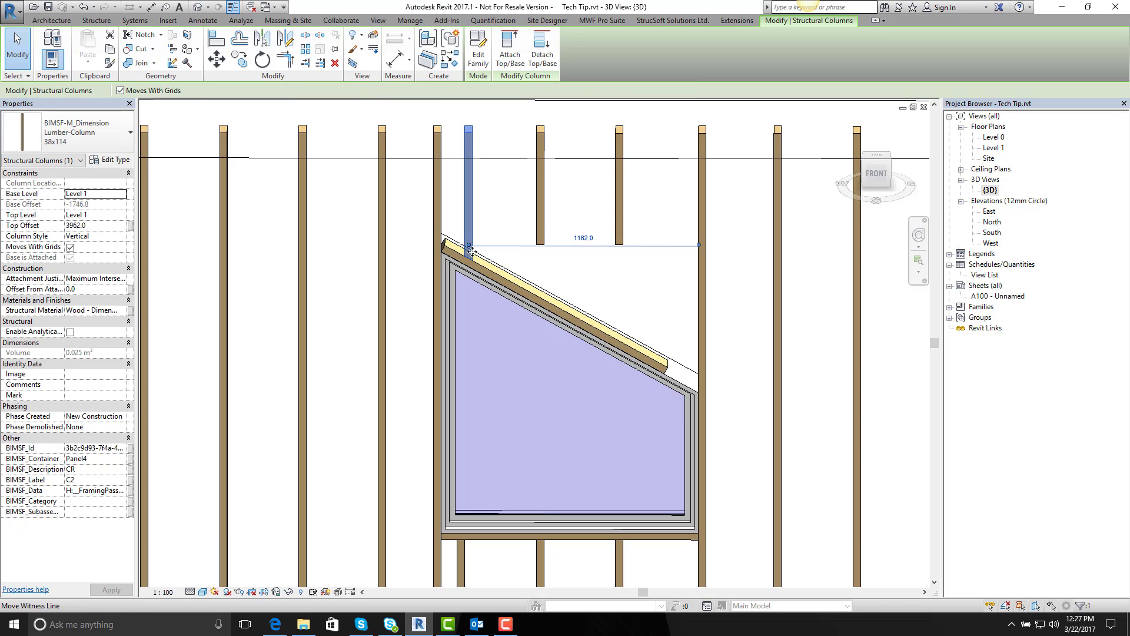
# Attach the bases of the next two cripple studs to the sloped header.
pyautogui.click(541, 194)
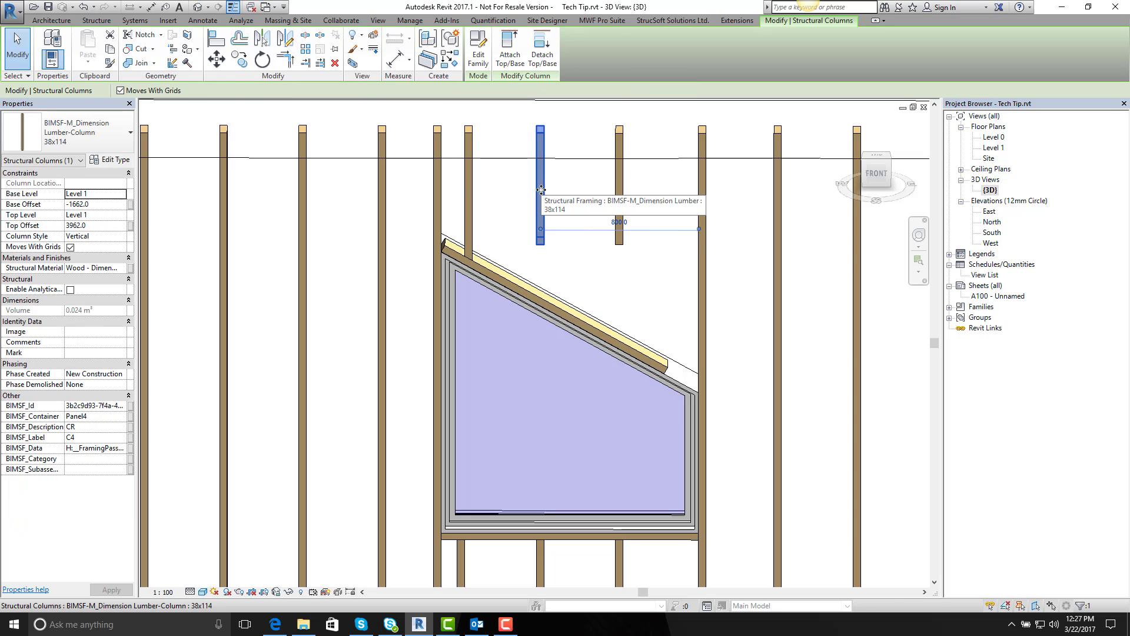
pyautogui.click(510, 55)
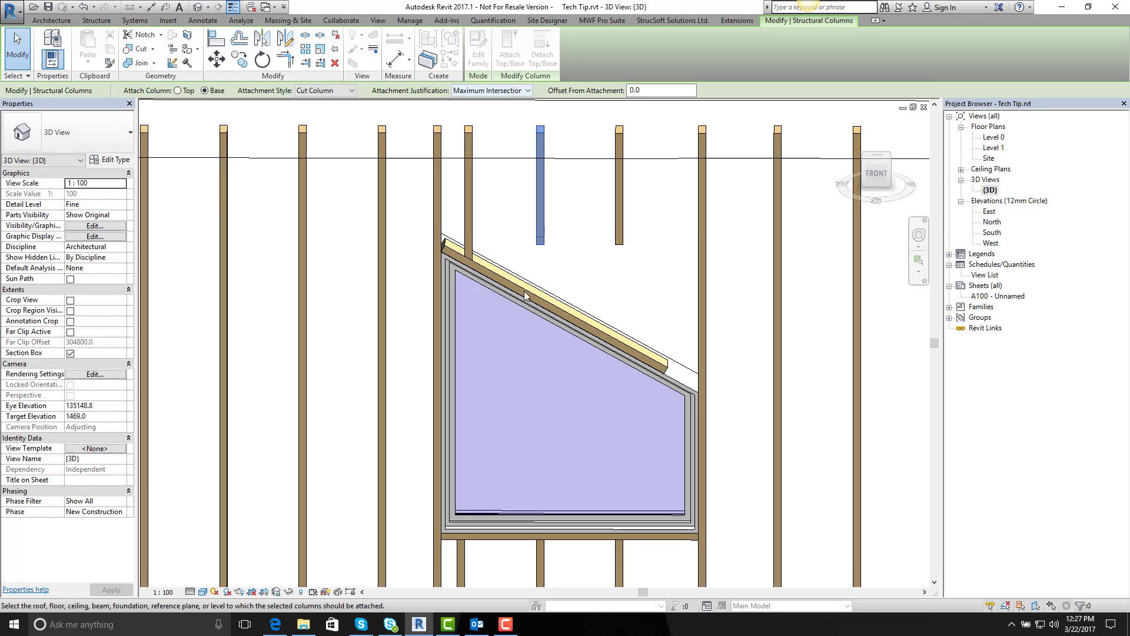
pyautogui.click(553, 305)
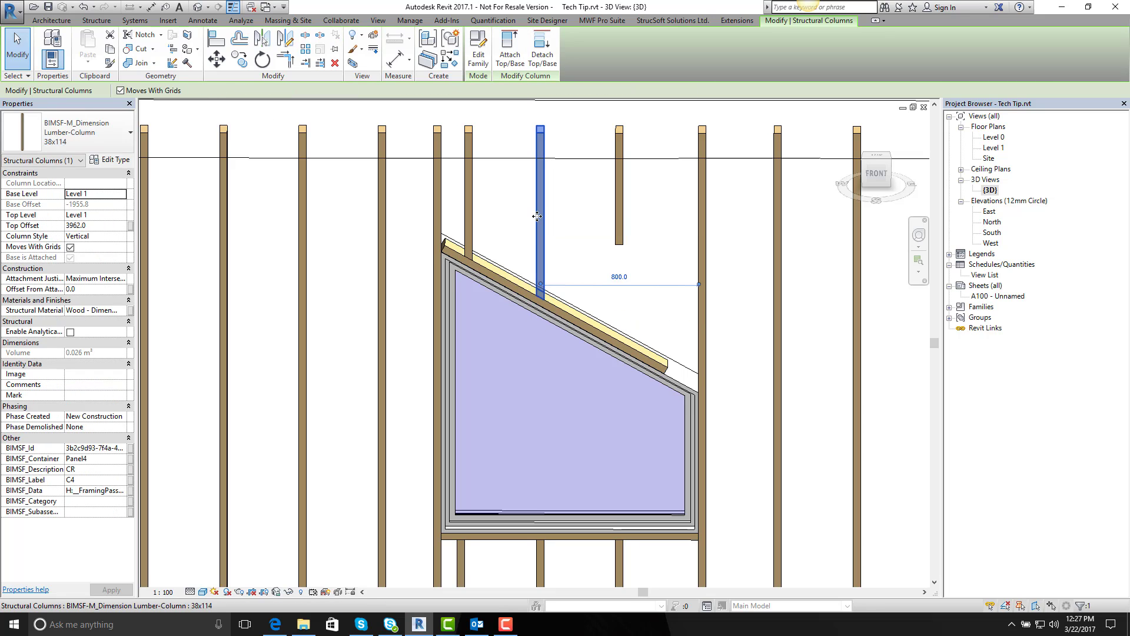
pyautogui.click(618, 211)
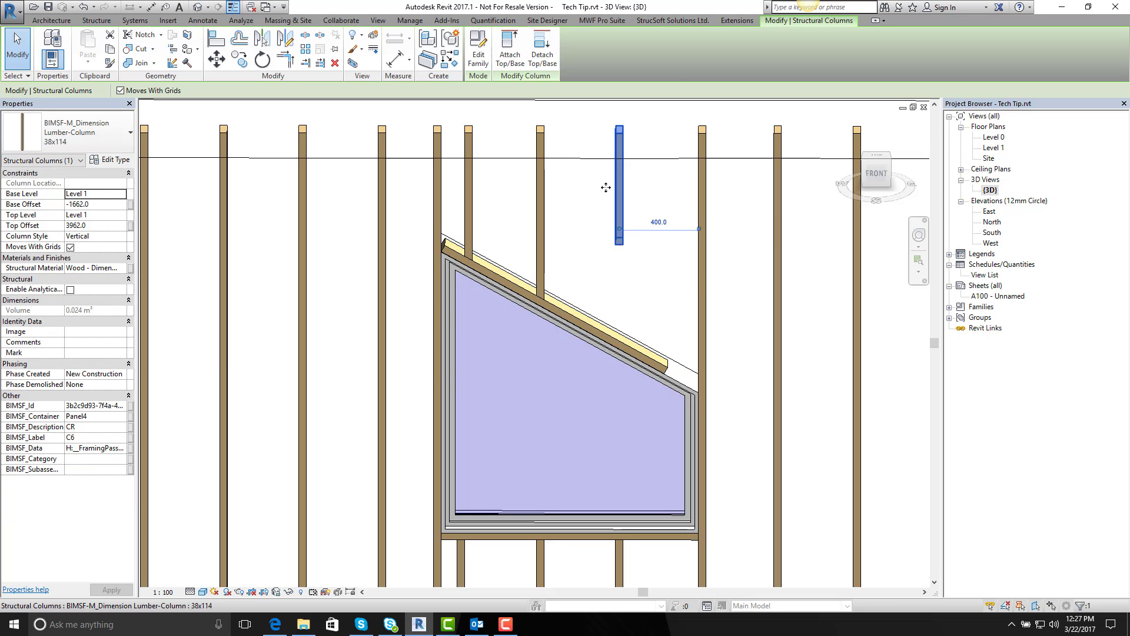
pyautogui.click(510, 55)
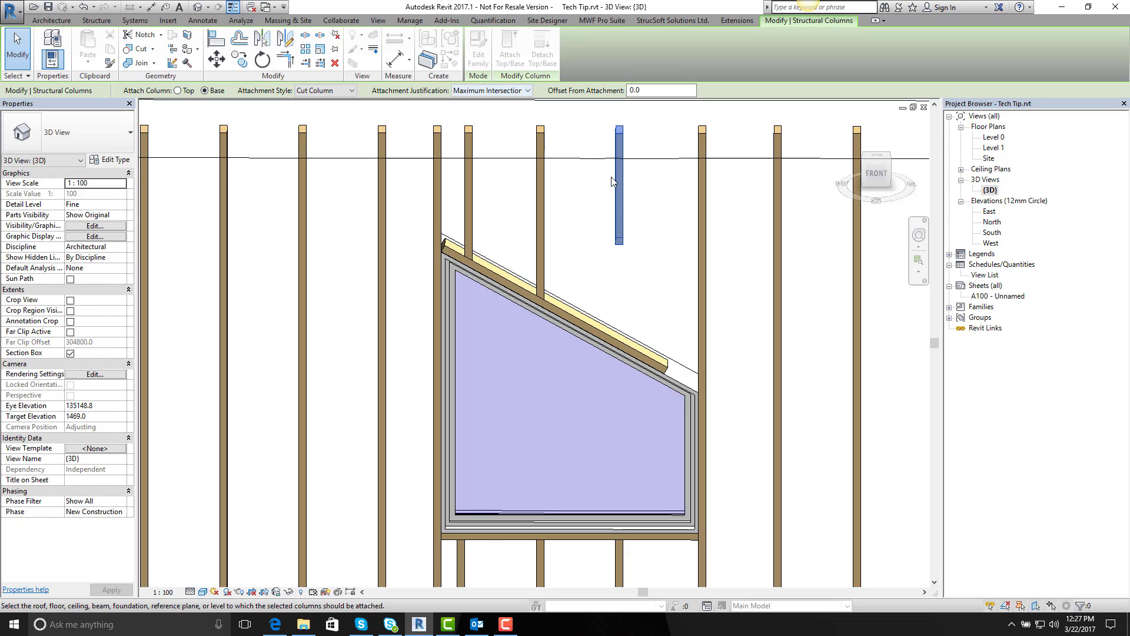
pyautogui.click(628, 346)
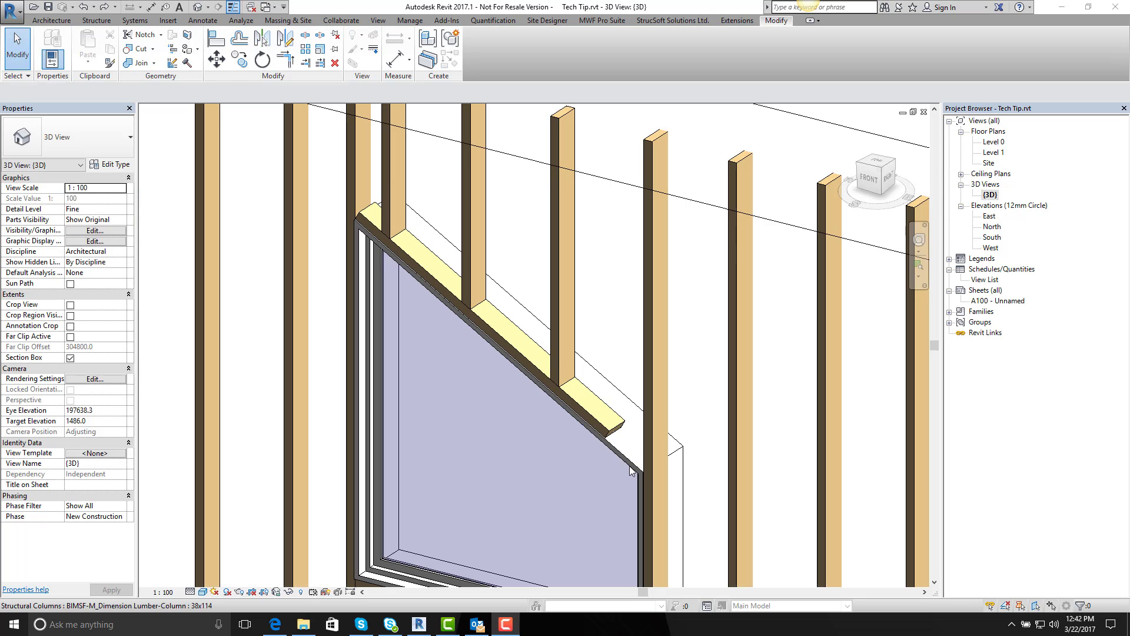
# Zoom in and select the 1300 mm sloped header over the window.
pyautogui.scroll(2, 632, 468)
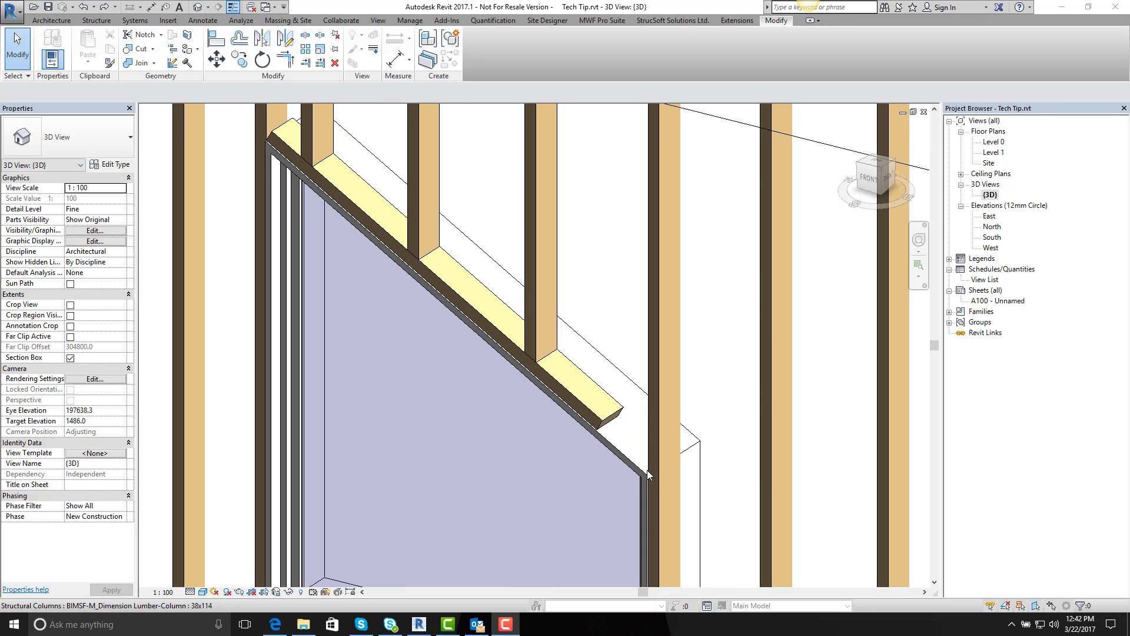
pyautogui.scroll(-2, 650, 472)
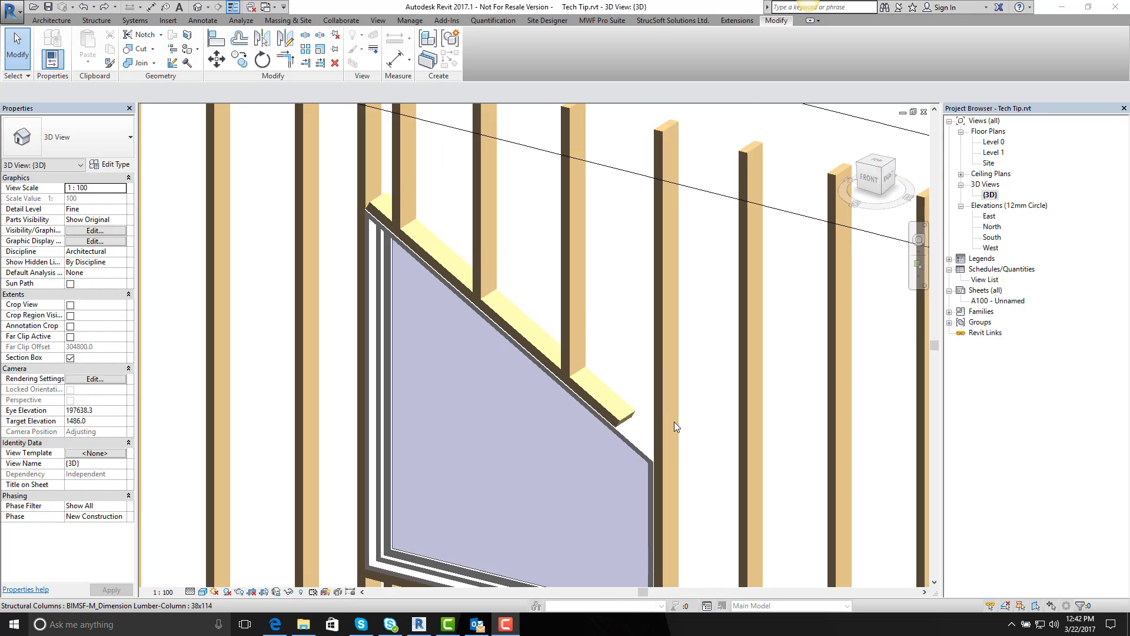
pyautogui.scroll(2, 672, 418)
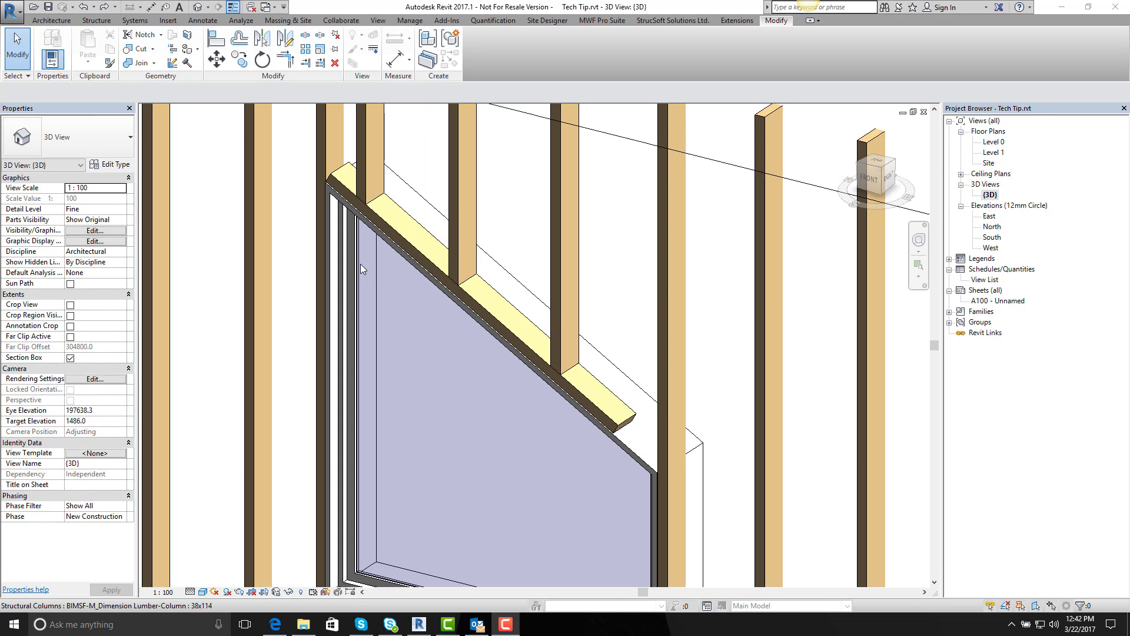
pyautogui.click(412, 241)
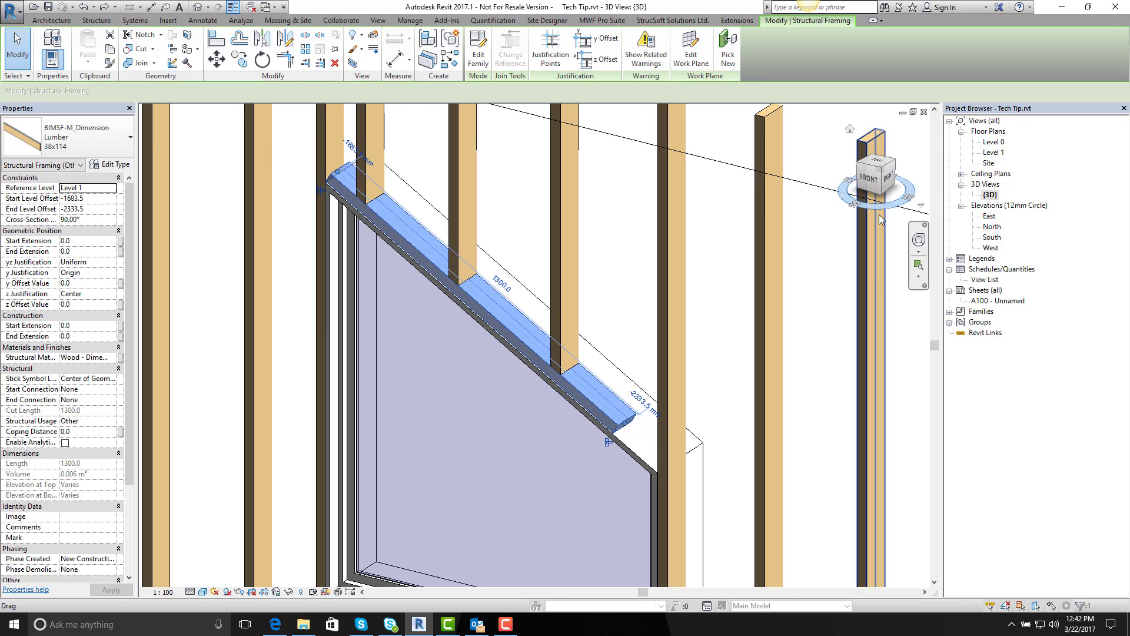
# In the front view, extend the header's right end to the right king stud.
pyautogui.click(869, 178)
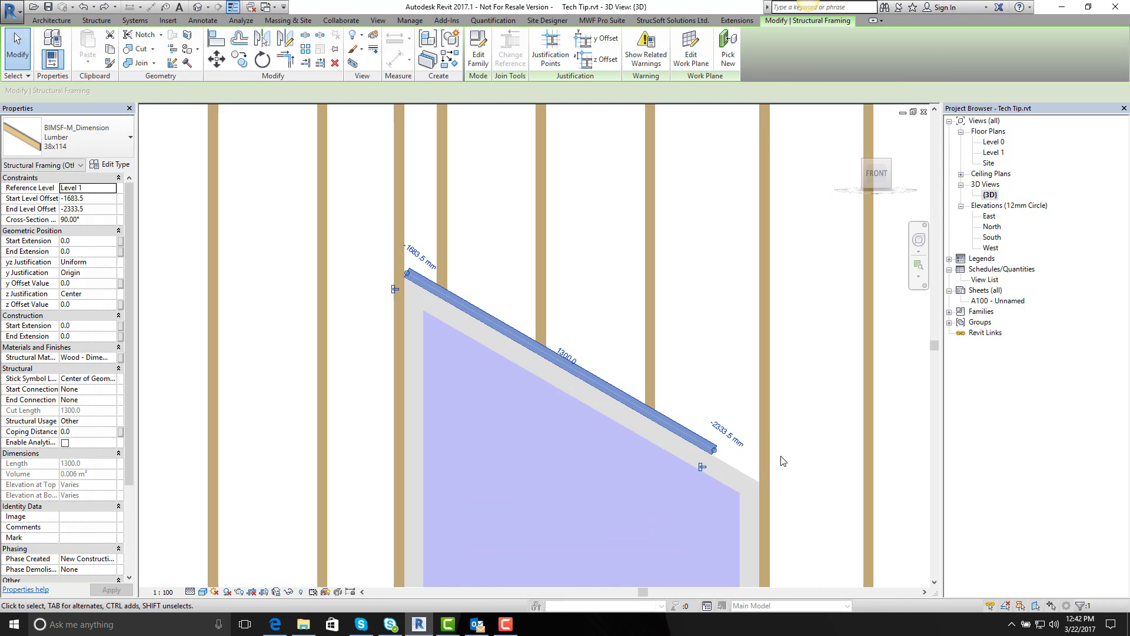
pyautogui.click(305, 64)
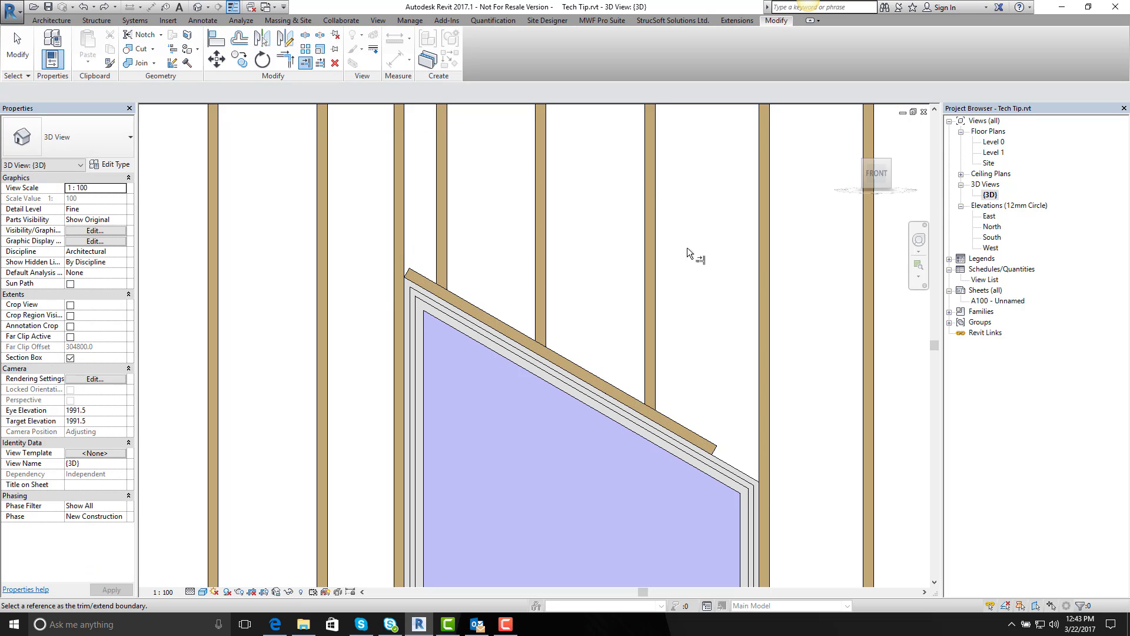
pyautogui.click(769, 407)
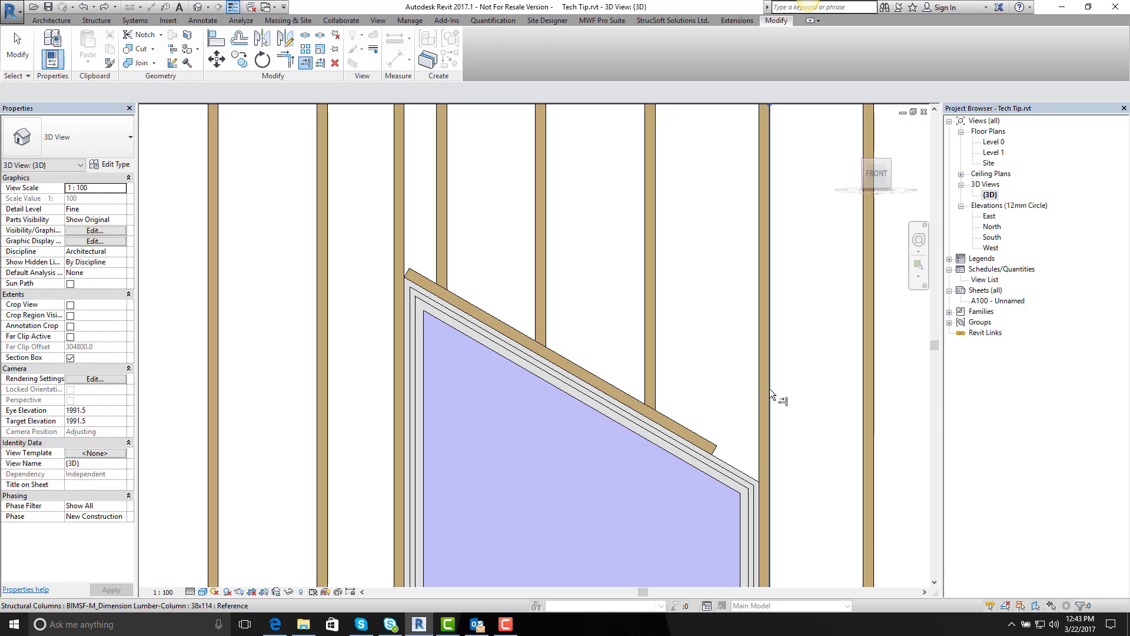
pyautogui.click(715, 454)
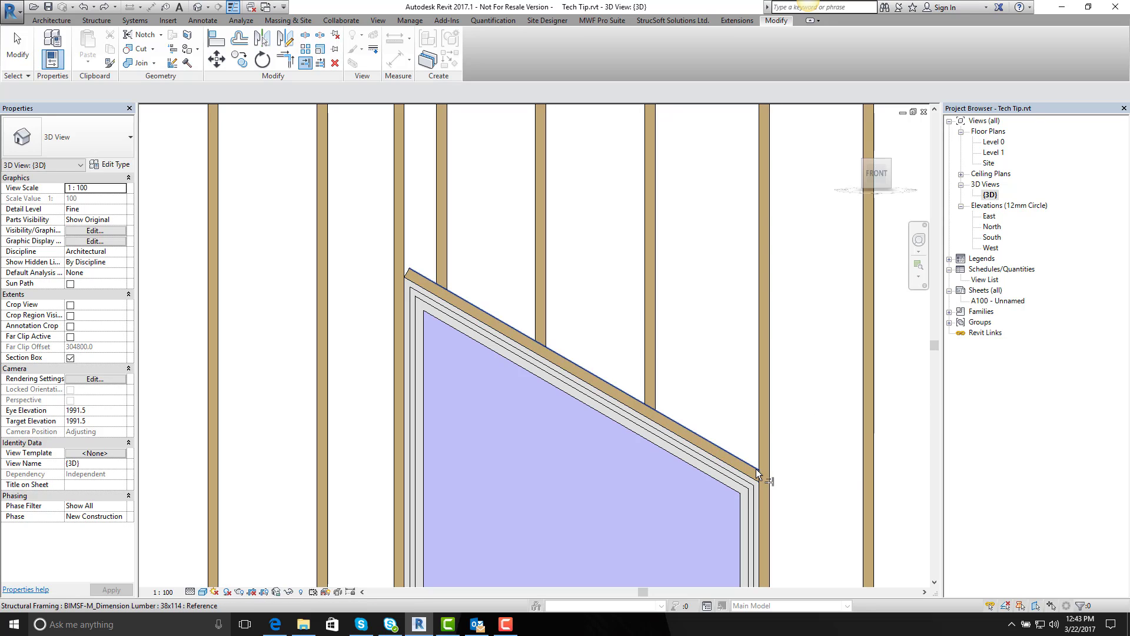
# Extend the header's left end to the left king stud.
pyautogui.scroll(2, 762, 480)
pyautogui.scroll(3, 763, 479)
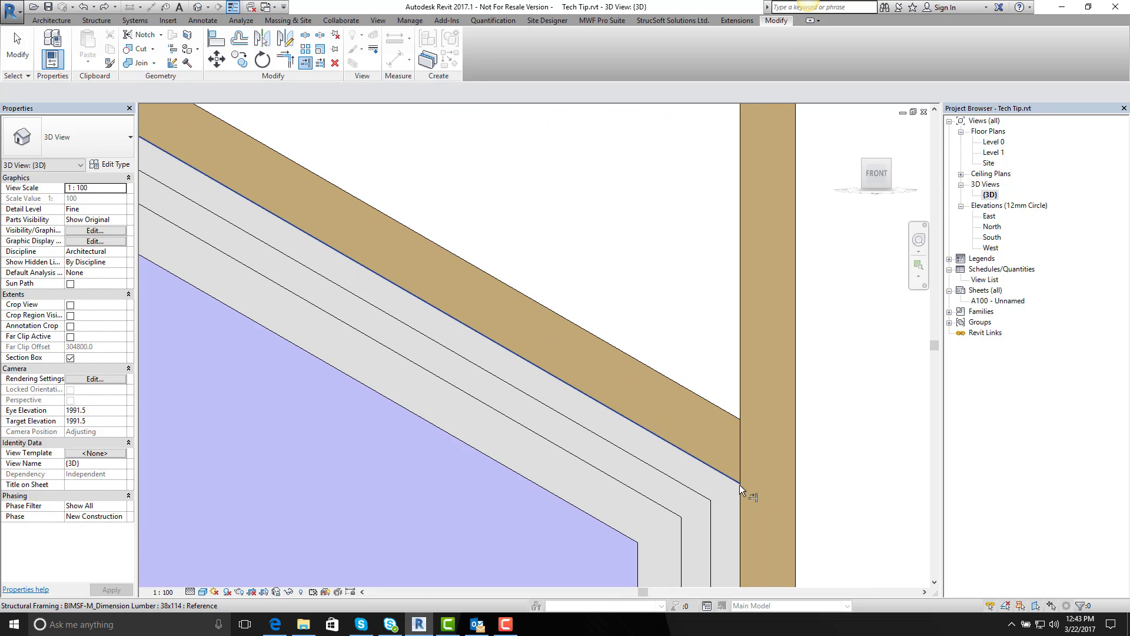
pyautogui.scroll(-5, 768, 402)
pyautogui.scroll(4, 591, 266)
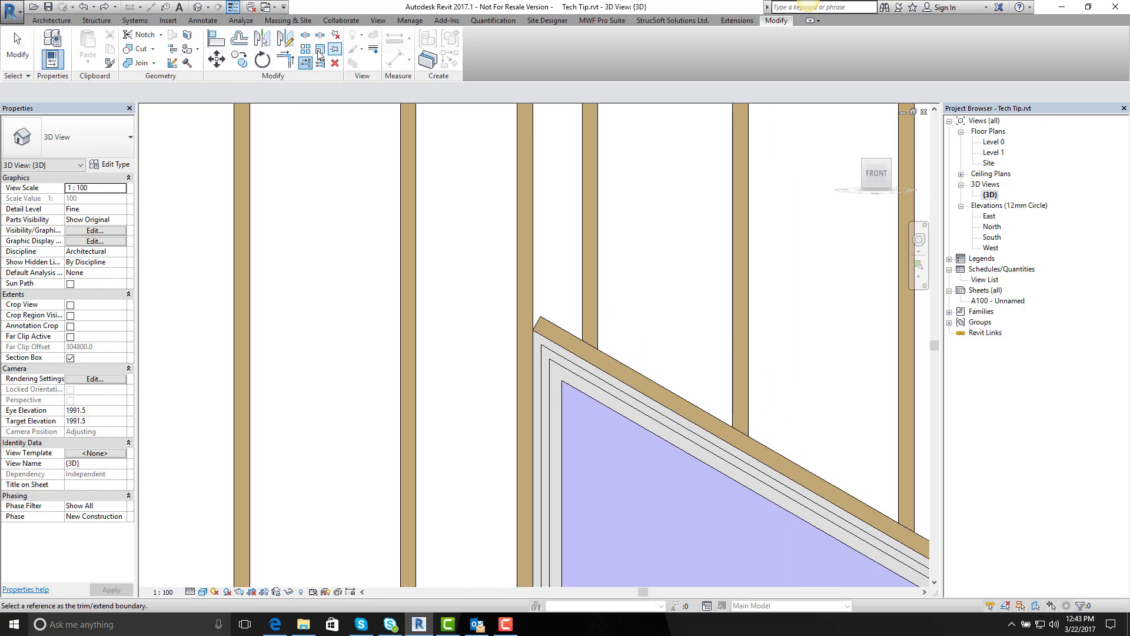
pyautogui.click(517, 305)
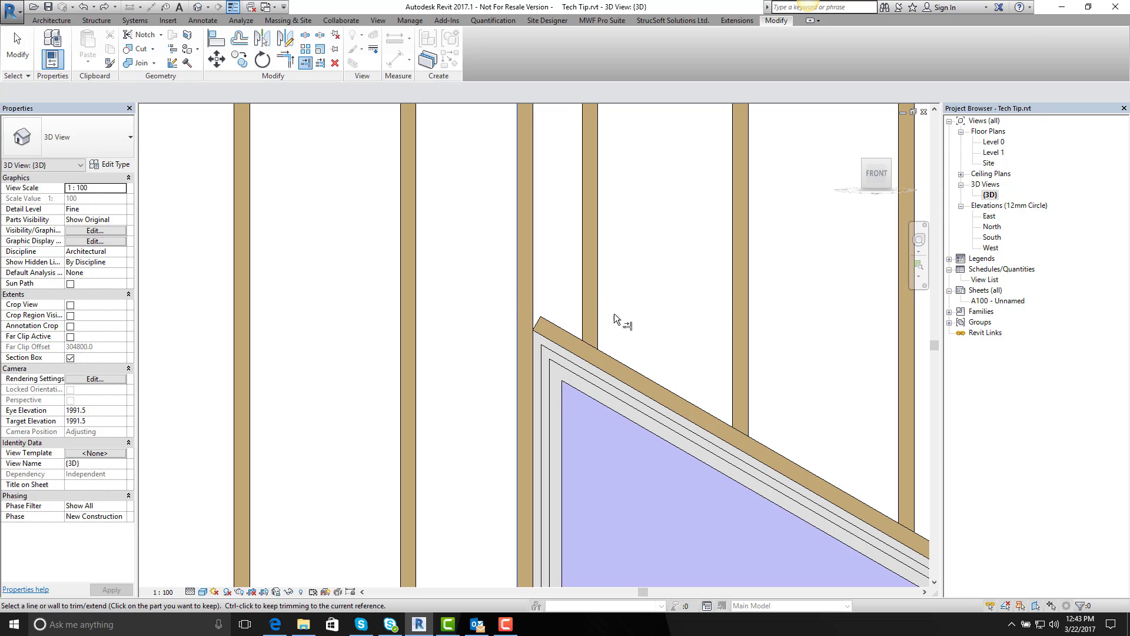
pyautogui.click(537, 323)
pyautogui.scroll(3, 538, 322)
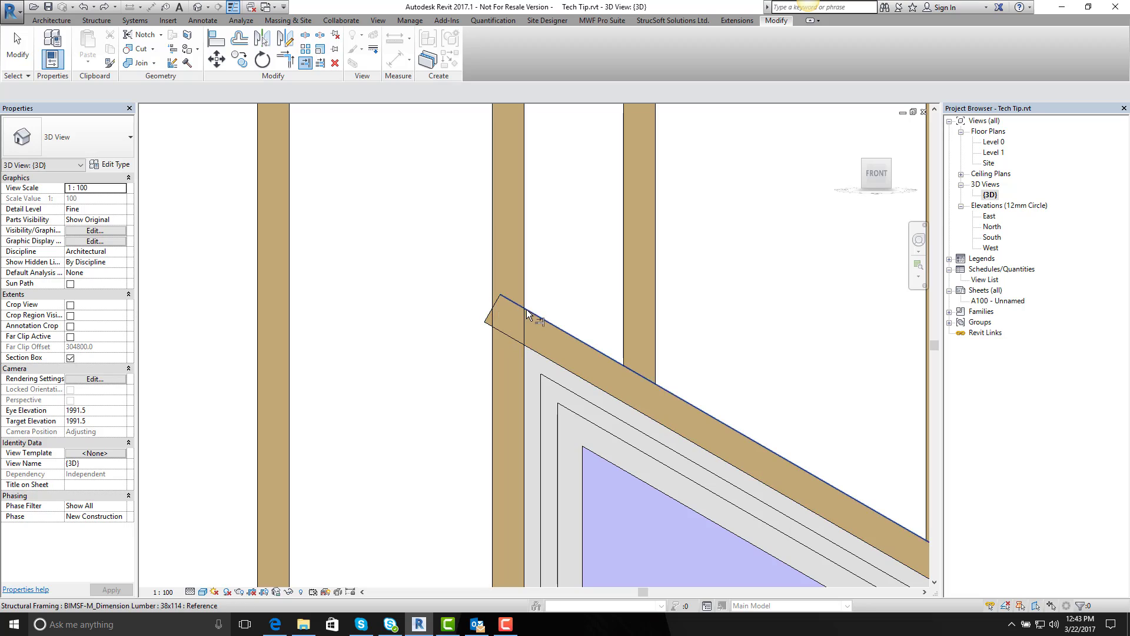
pyautogui.scroll(3, 518, 316)
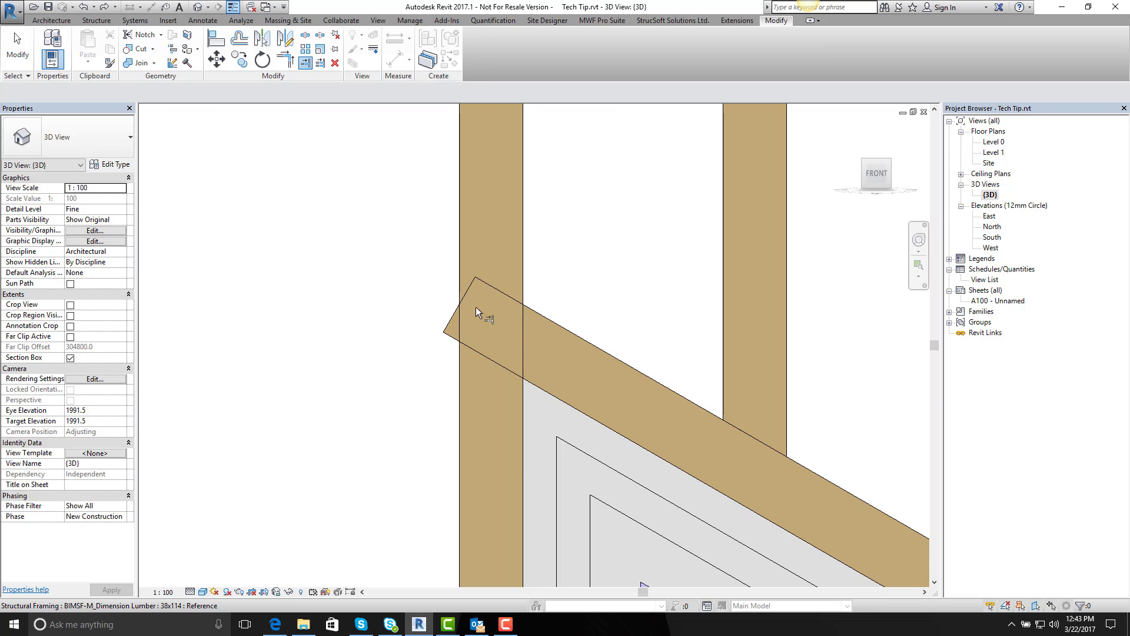
pyautogui.scroll(-9, 517, 310)
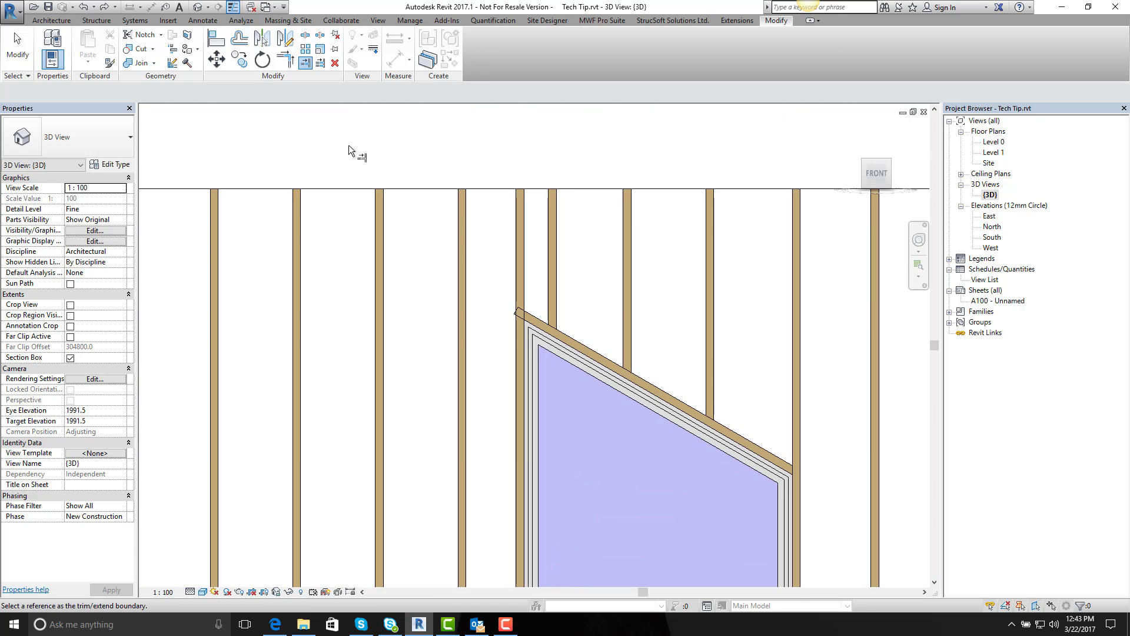
# Notch the sloped header's upper end where it overlaps the left king stud beside the window.
pyautogui.click(141, 36)
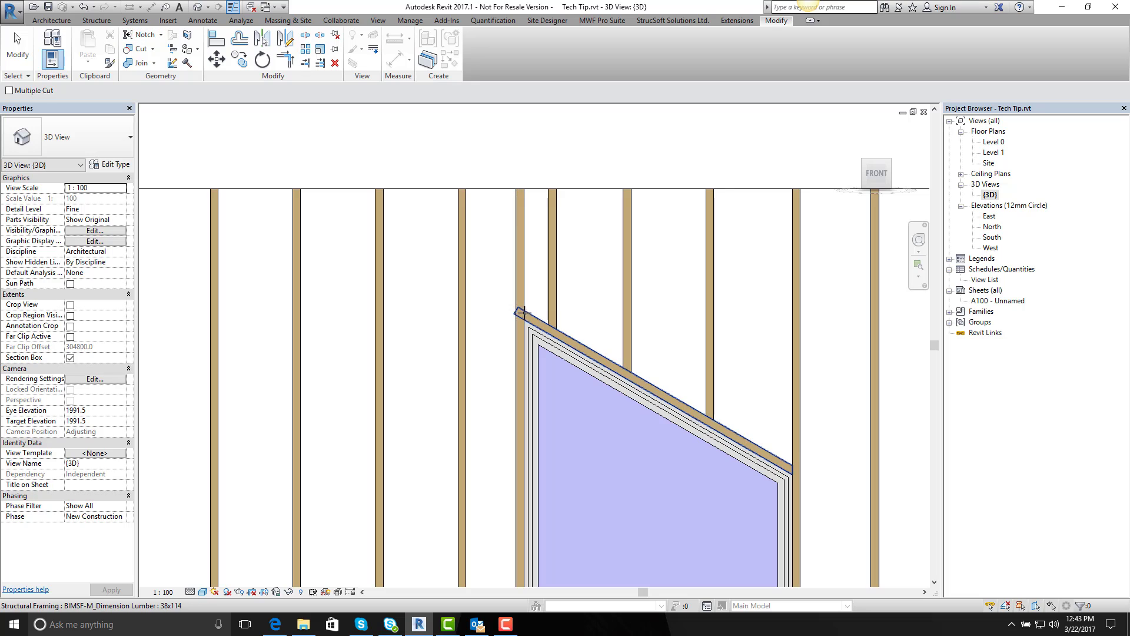
pyautogui.scroll(3, 532, 316)
pyautogui.scroll(1, 531, 315)
pyautogui.click(534, 321)
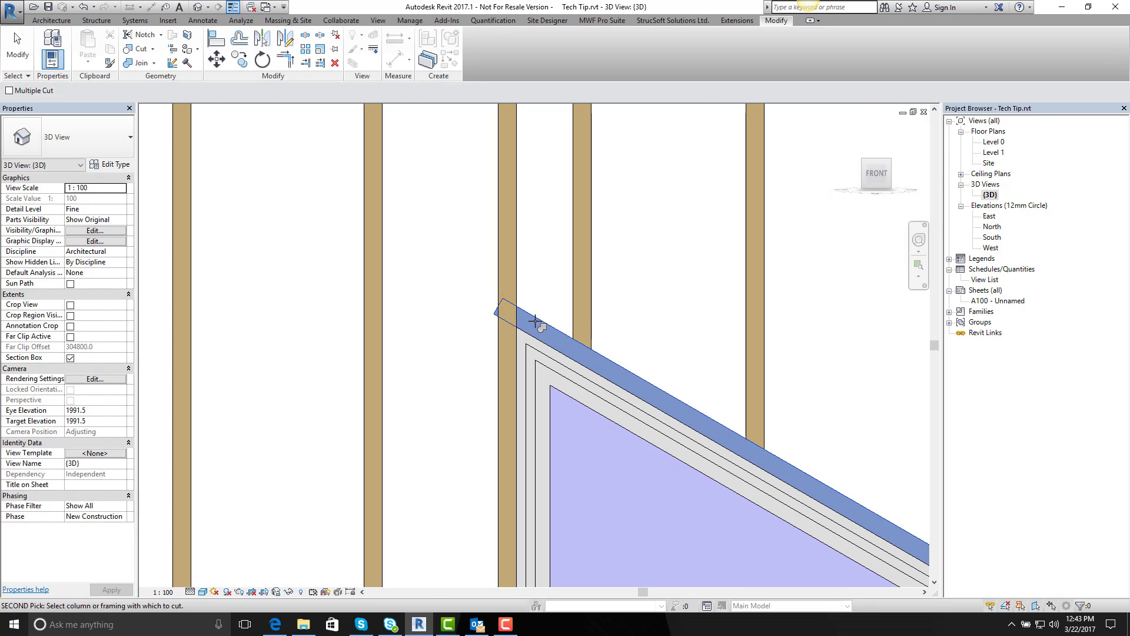
pyautogui.click(506, 269)
pyautogui.scroll(4, 504, 300)
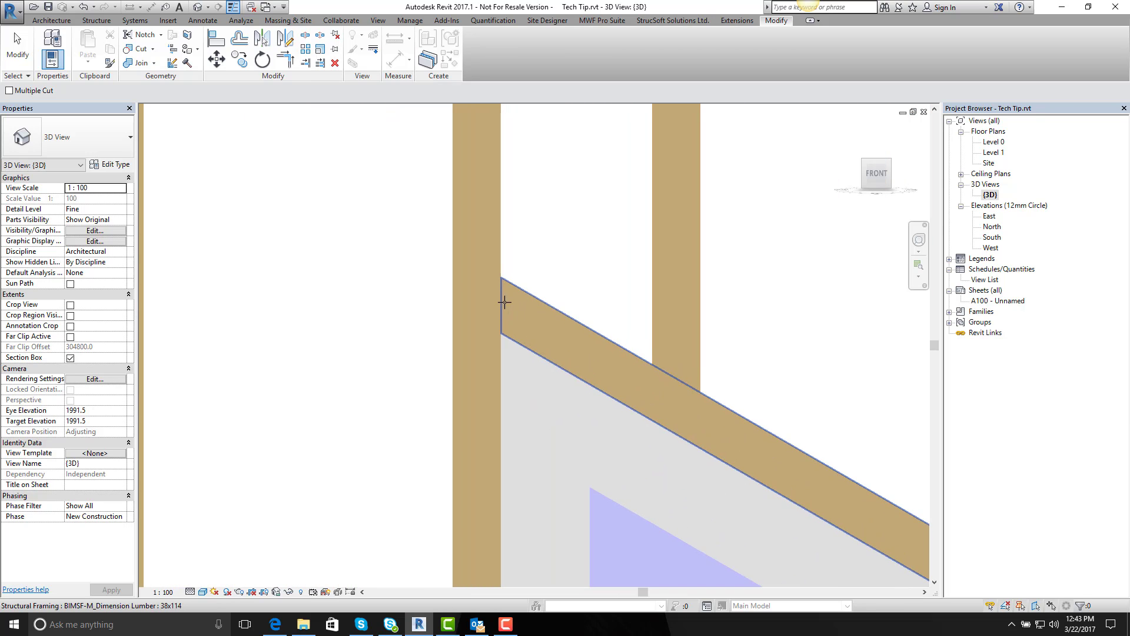
pyautogui.scroll(-10, 504, 300)
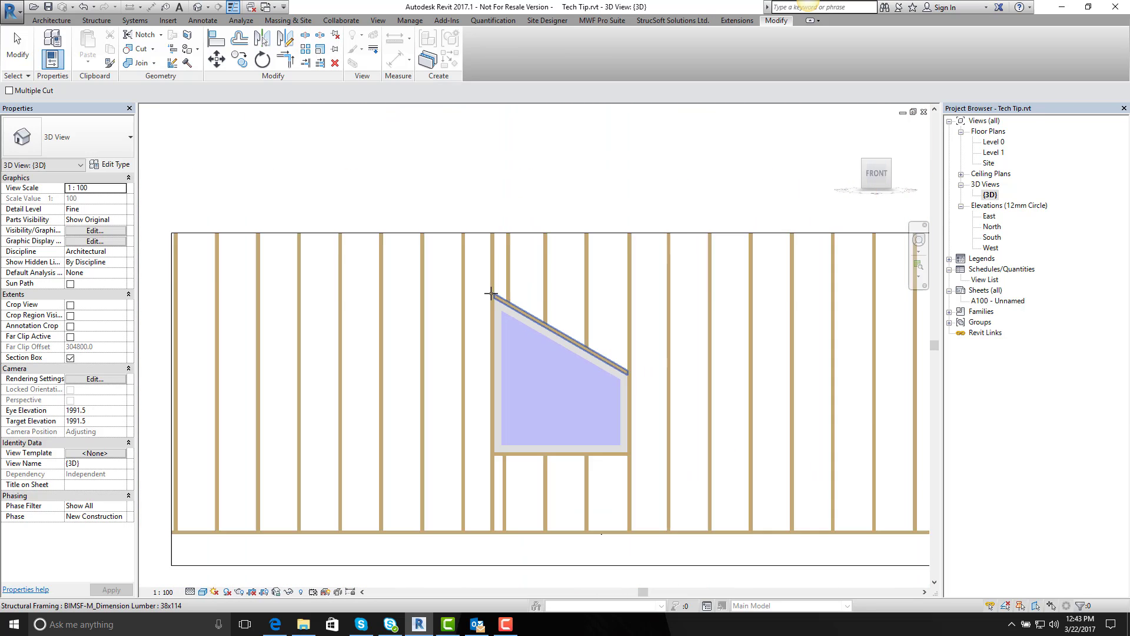
pyautogui.scroll(5, 650, 429)
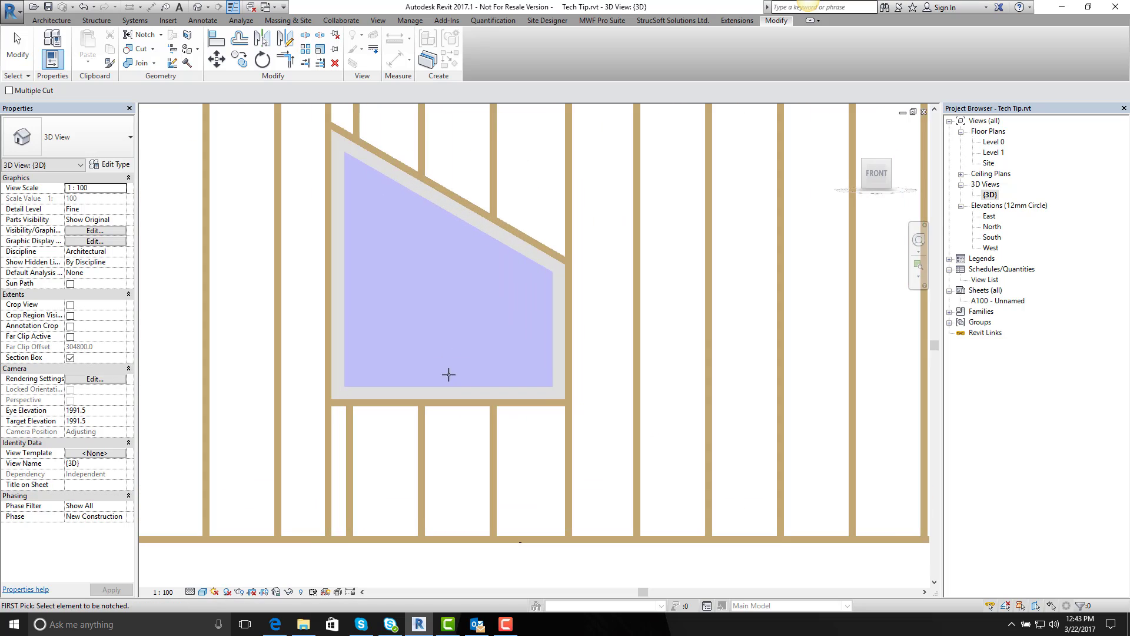
pyautogui.scroll(-6, 530, 398)
pyautogui.scroll(2, 469, 297)
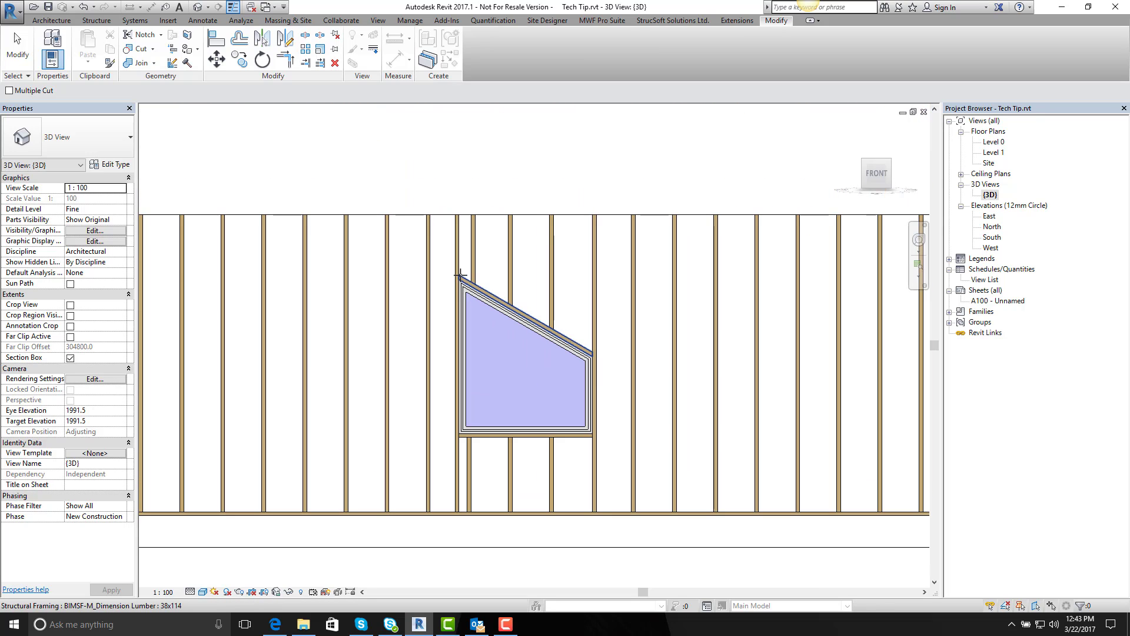